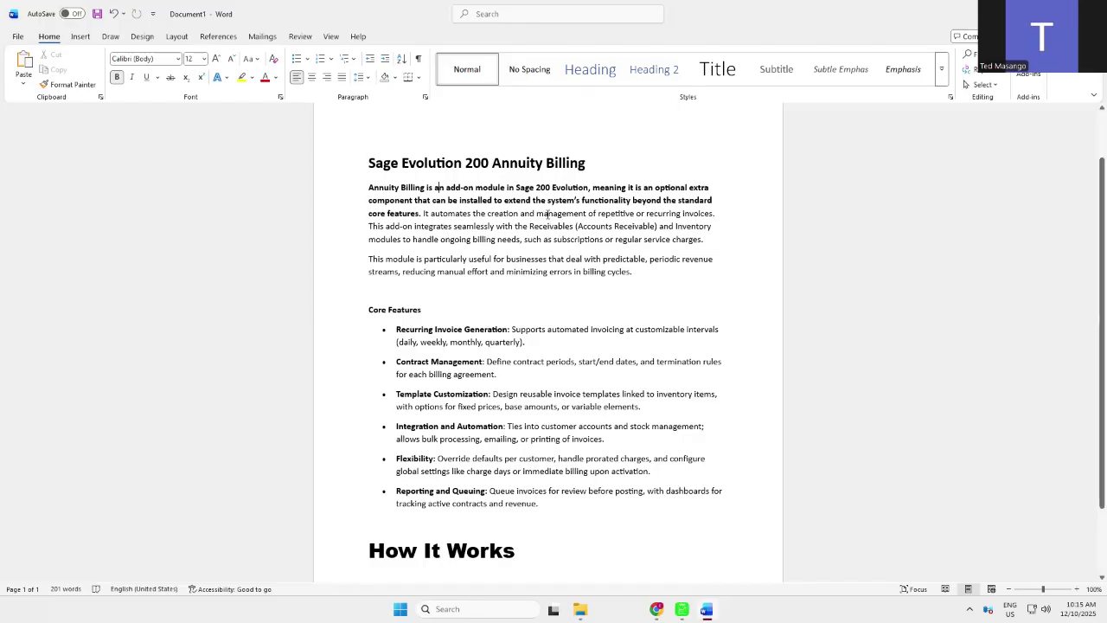
- Switch from the Word notes to Sage 200 Evolution and open the Annuity Billing Configurations list
{"action": "scroll", "coordinate": [506, 299], "scroll_direction": "down", "scroll_amount": 2}
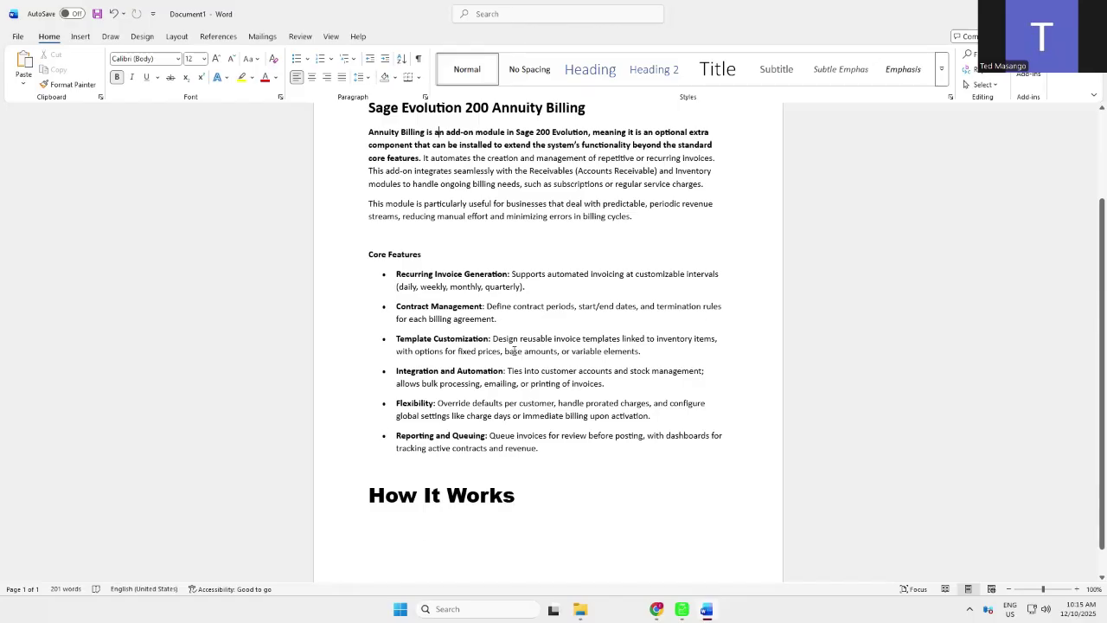
{"action": "scroll", "coordinate": [514, 351], "scroll_direction": "down", "scroll_amount": 1}
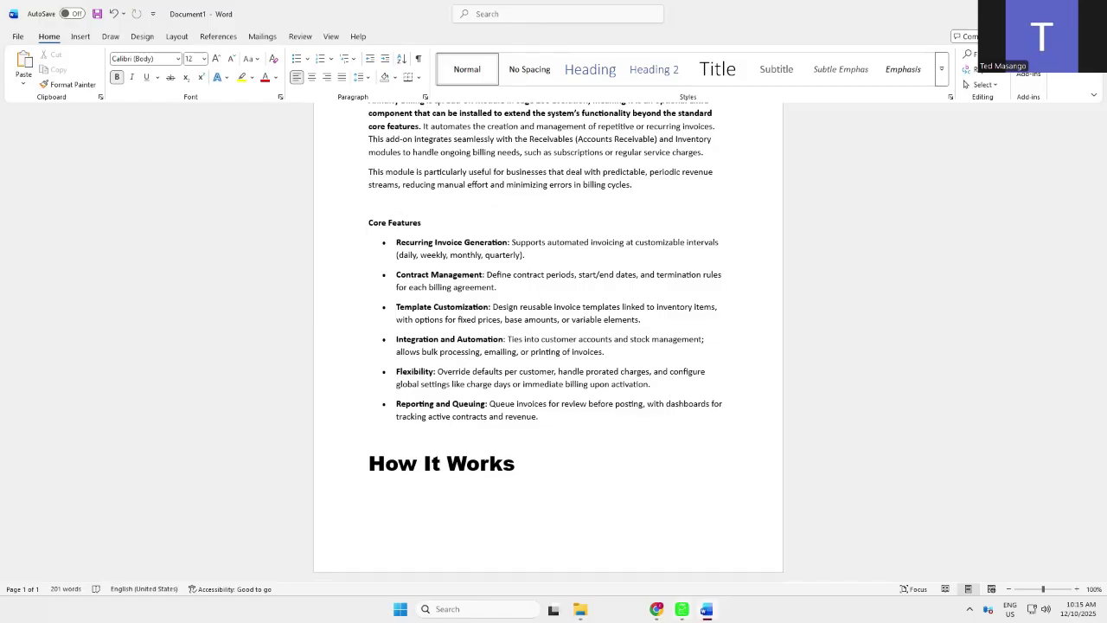
{"action": "left_click", "coordinate": [681, 608]}
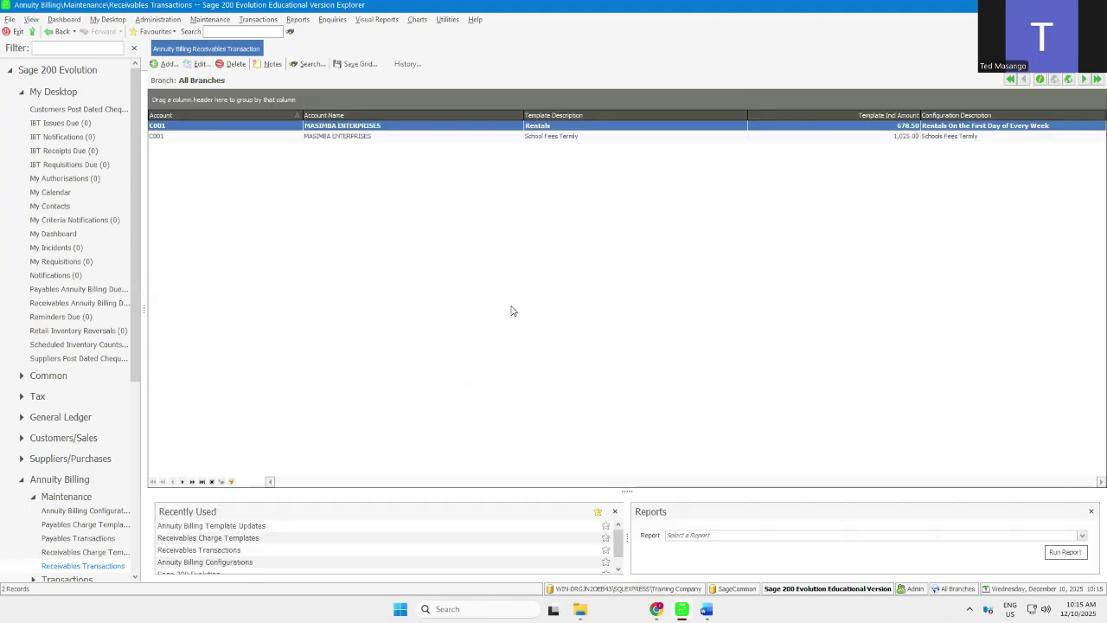
{"action": "left_click", "coordinate": [216, 24]}
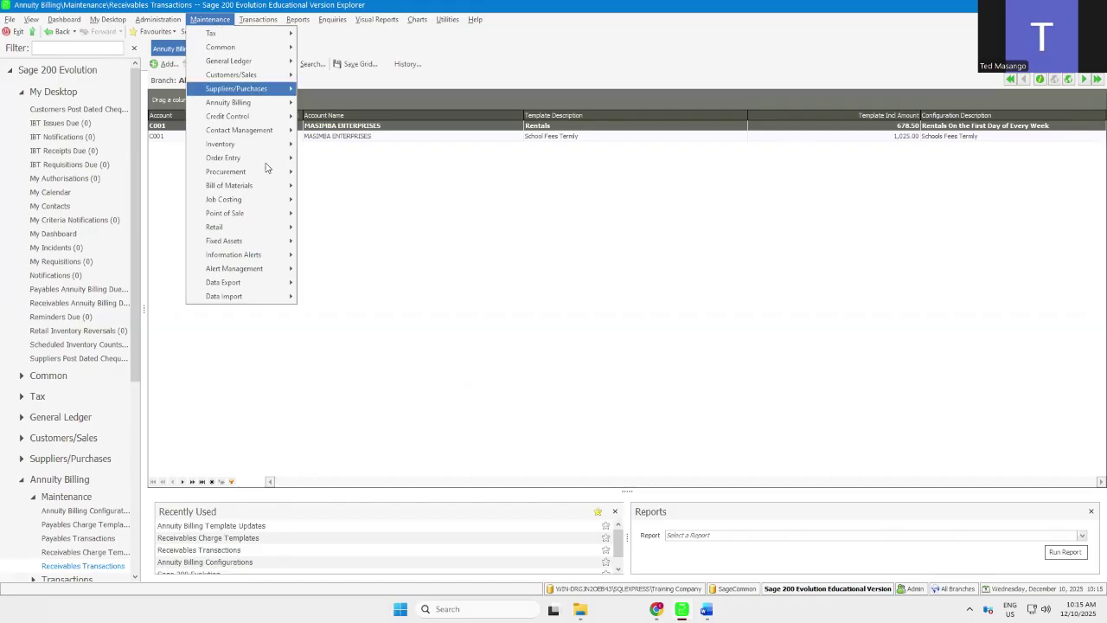
{"action": "mouse_move", "coordinate": [274, 104]}
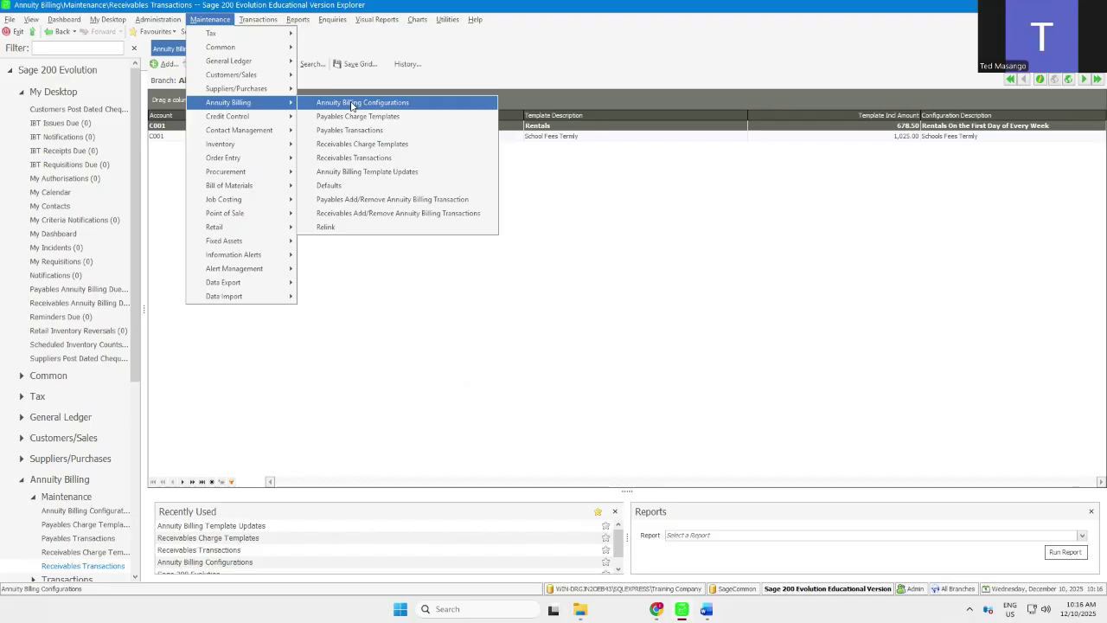
{"action": "left_click", "coordinate": [351, 105]}
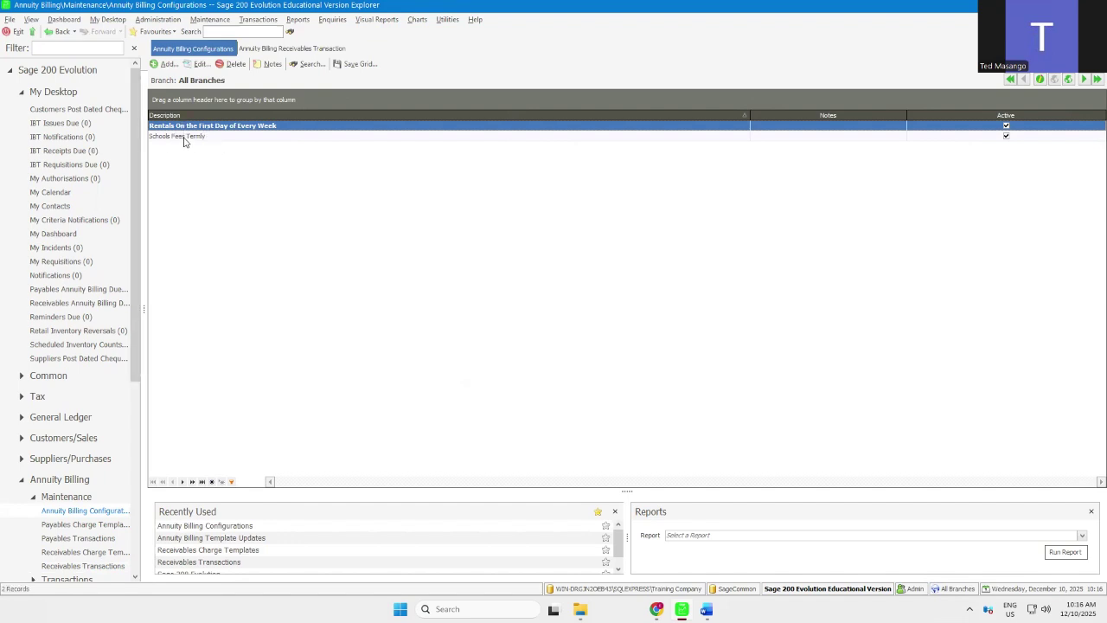
- Add a new annuity billing configuration described as "Subscriptions Paid Quartely" and keep it active
{"action": "left_click", "coordinate": [161, 68]}
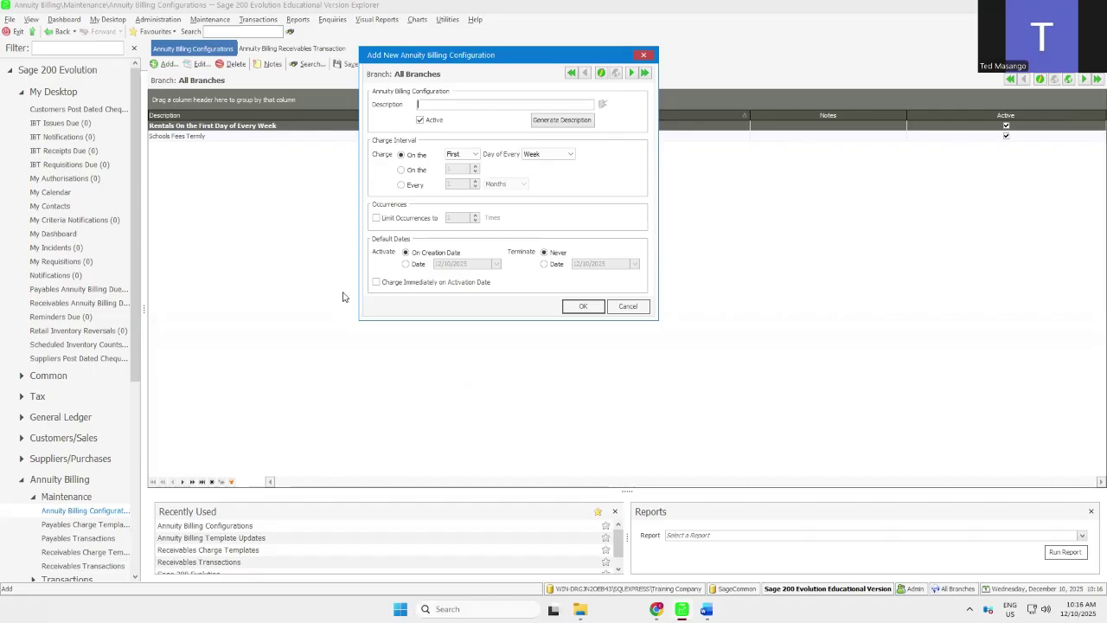
{"action": "type", "text": "Subscu"}
{"action": "key", "text": "BackSpace"}
{"action": "type", "text": "riptions "}
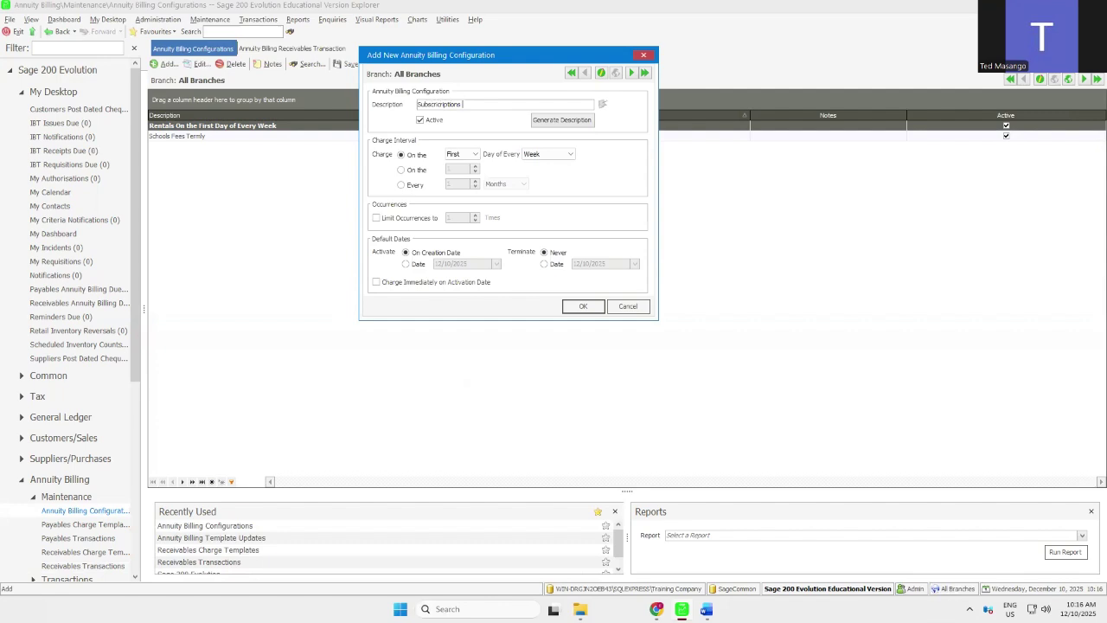
{"action": "type", "text": "Paid Quarterly"}
{"action": "left_click", "coordinate": [439, 104]}
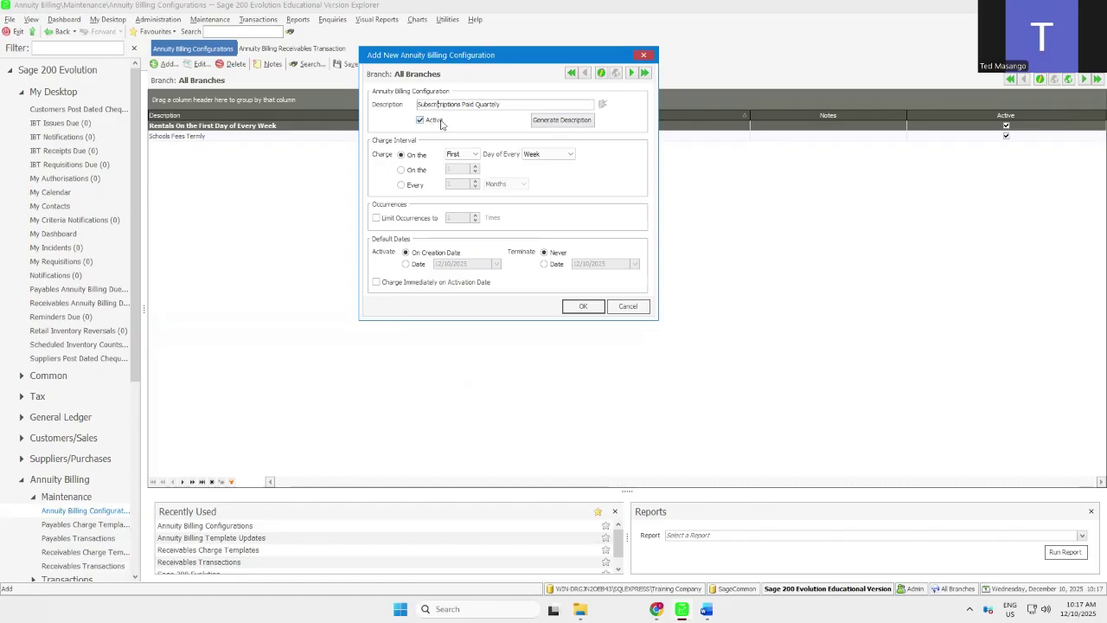
{"action": "key", "text": "BackSpace"}
{"action": "left_click", "coordinate": [420, 121]}
{"action": "left_click", "coordinate": [420, 121]}
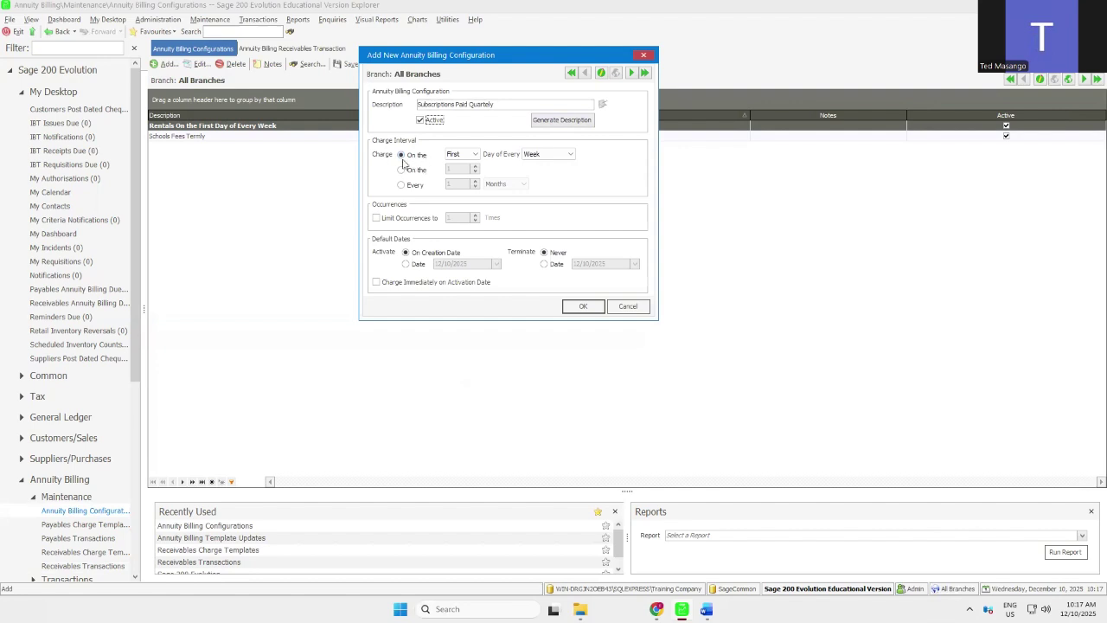
- Set the configuration's charge interval to the first day of every month
{"action": "left_click", "coordinate": [474, 155]}
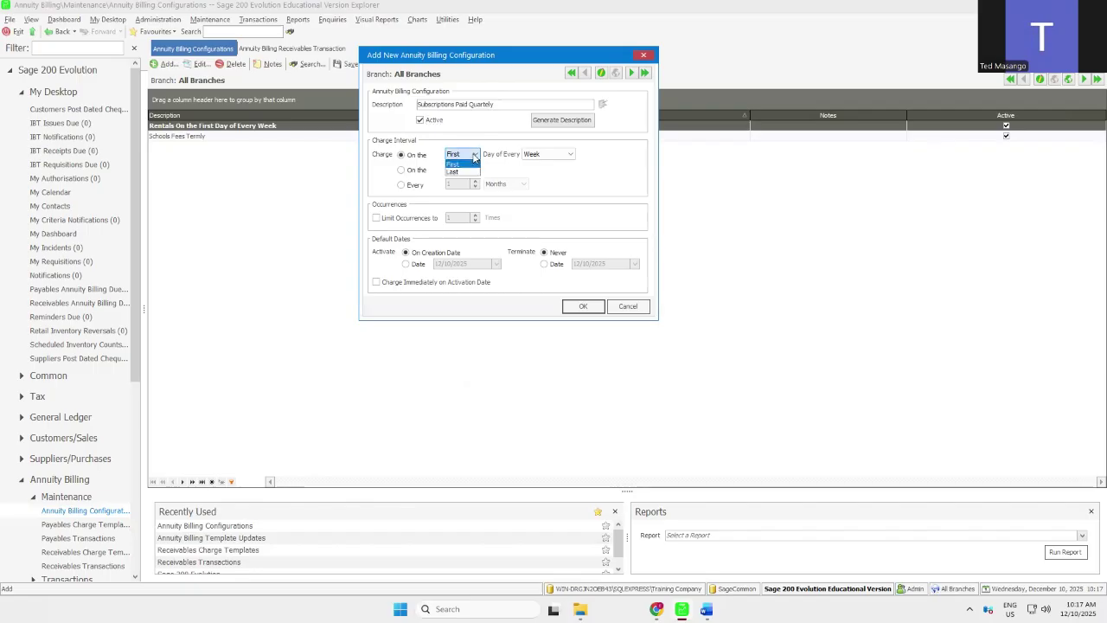
{"action": "left_click", "coordinate": [570, 155]}
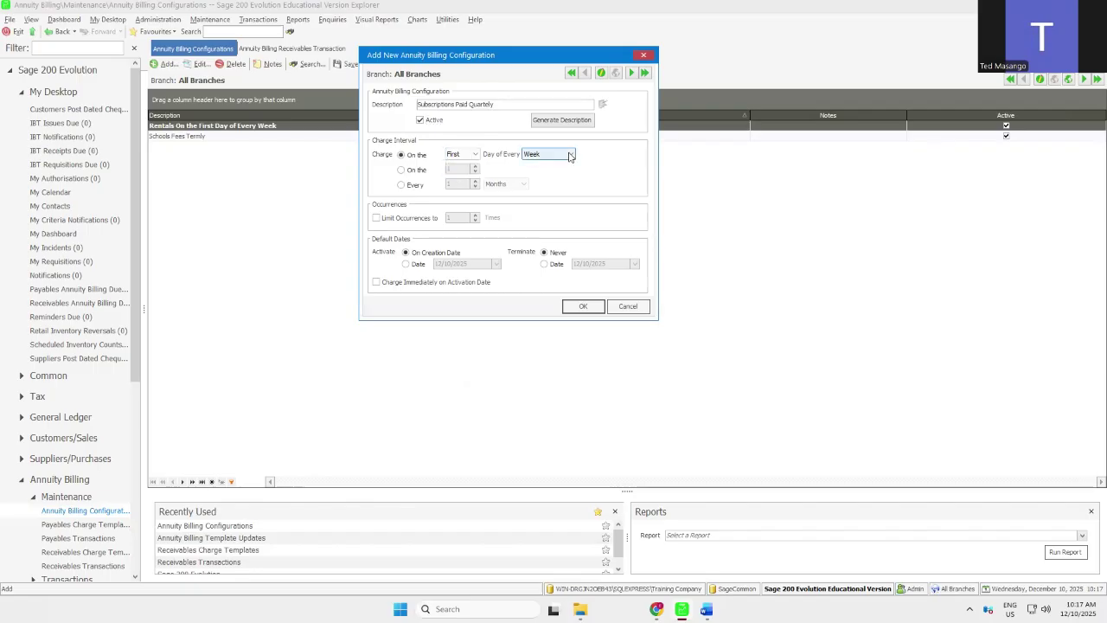
{"action": "left_click", "coordinate": [570, 155]}
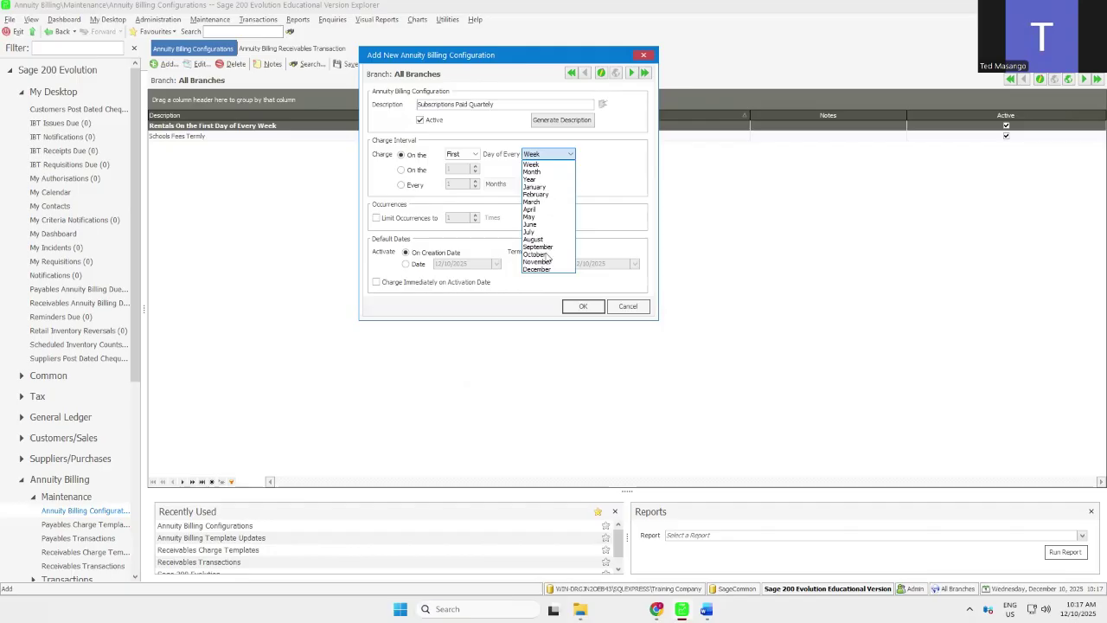
{"action": "left_click", "coordinate": [543, 172]}
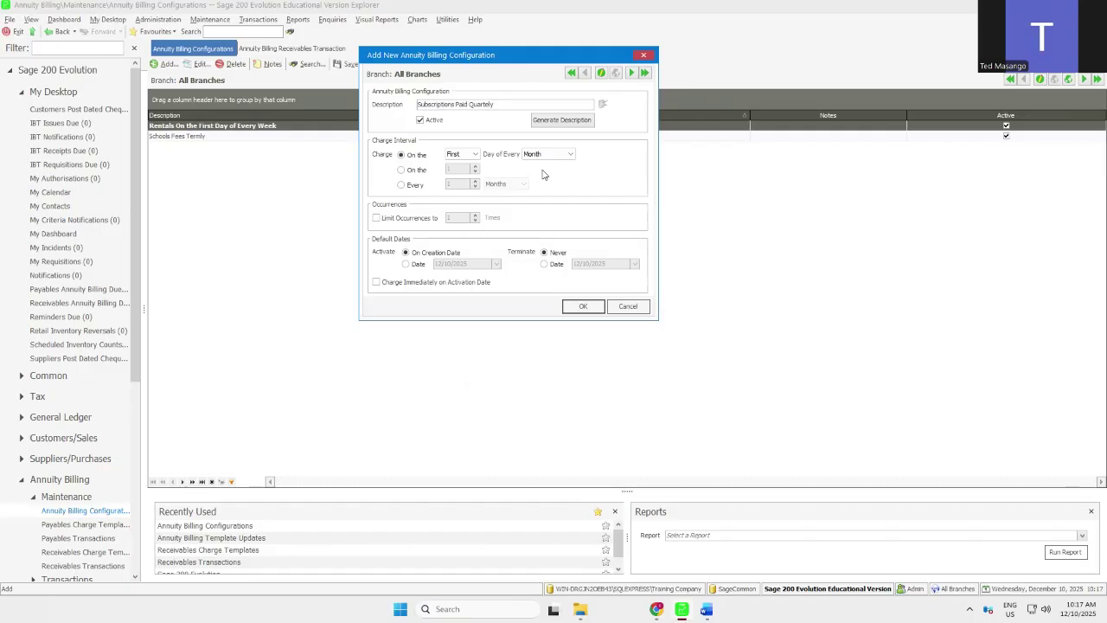
- Try charging on day 2 of every month, and return to the first-day charge option
{"action": "left_click", "coordinate": [401, 170]}
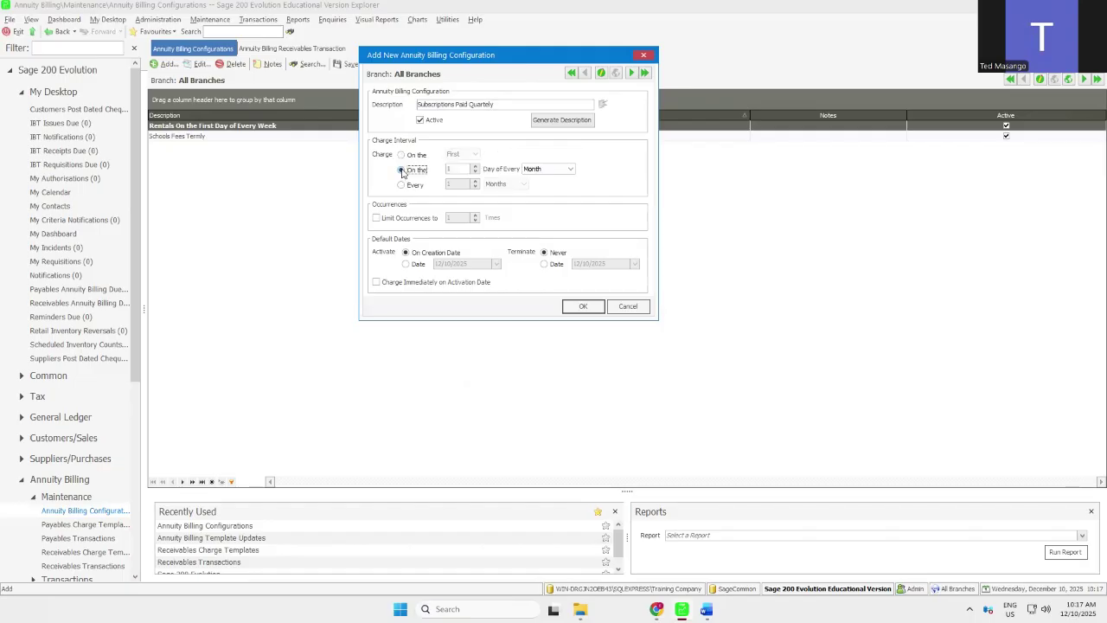
{"action": "left_click", "coordinate": [474, 172]}
{"action": "left_click", "coordinate": [475, 169]}
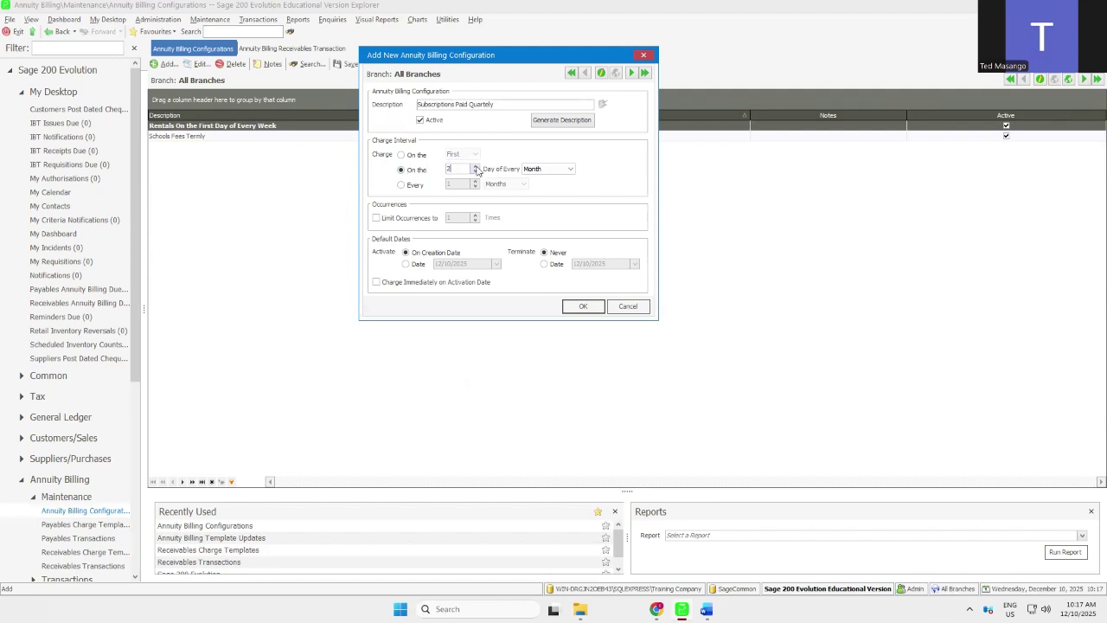
{"action": "left_click", "coordinate": [571, 169]}
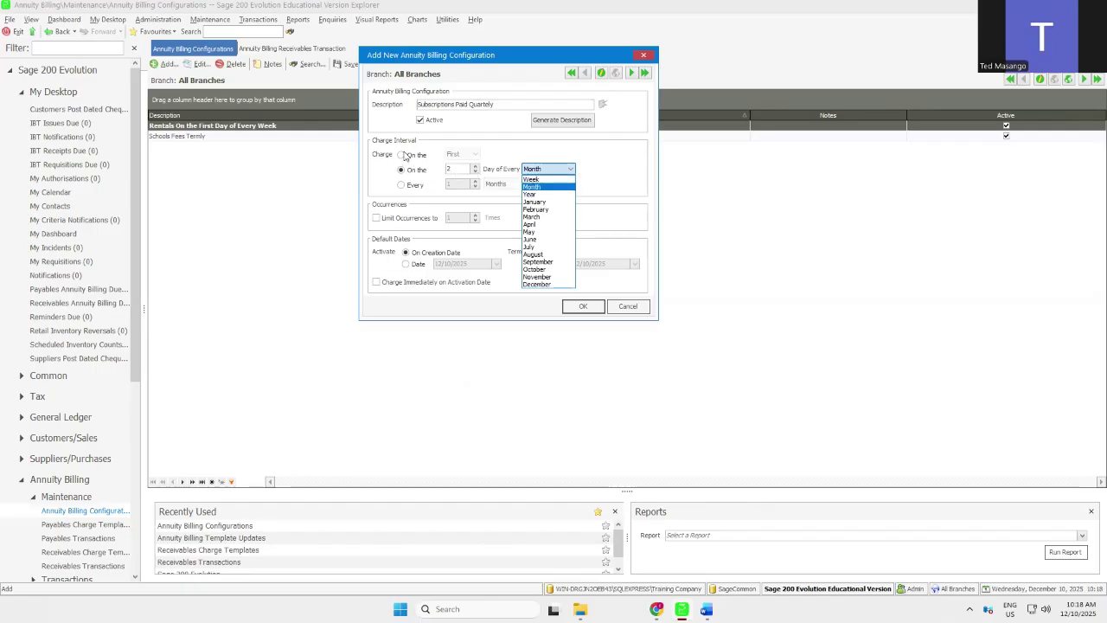
{"action": "left_click", "coordinate": [406, 158]}
{"action": "left_click", "coordinate": [402, 154]}
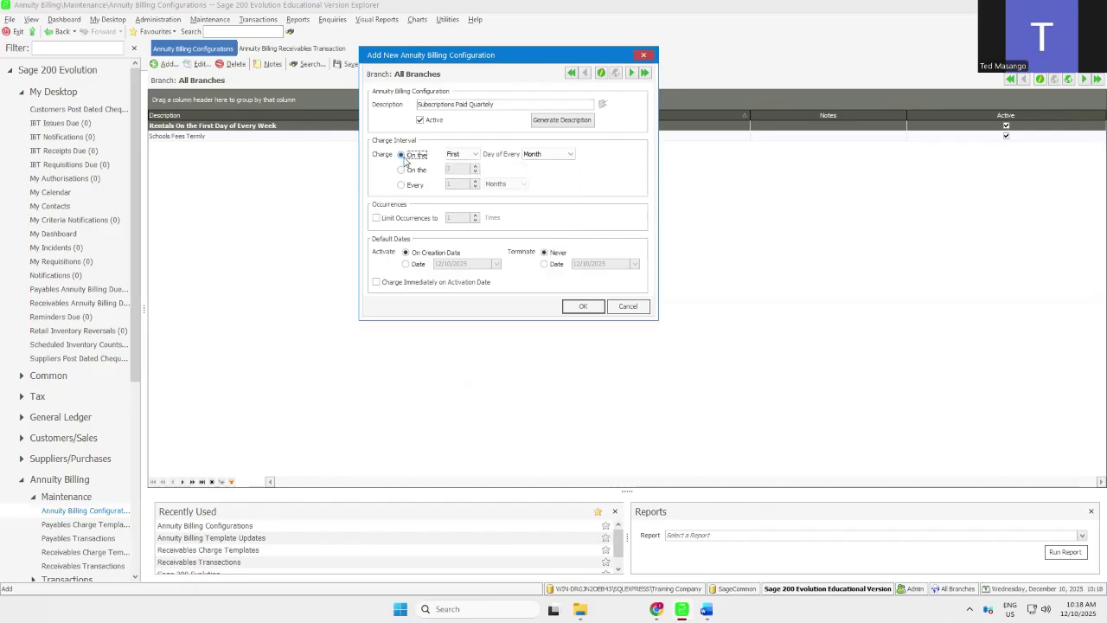
- Try the recurring "Every" interval and view its time units, and go back to charging on the first day
{"action": "left_click", "coordinate": [401, 185]}
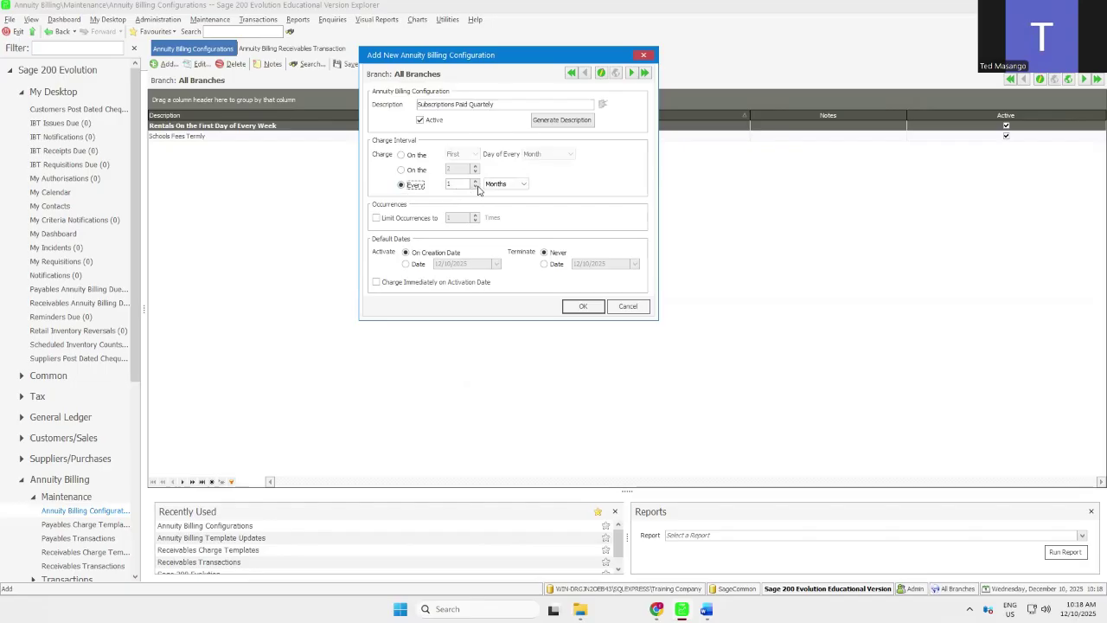
{"action": "left_click", "coordinate": [523, 186]}
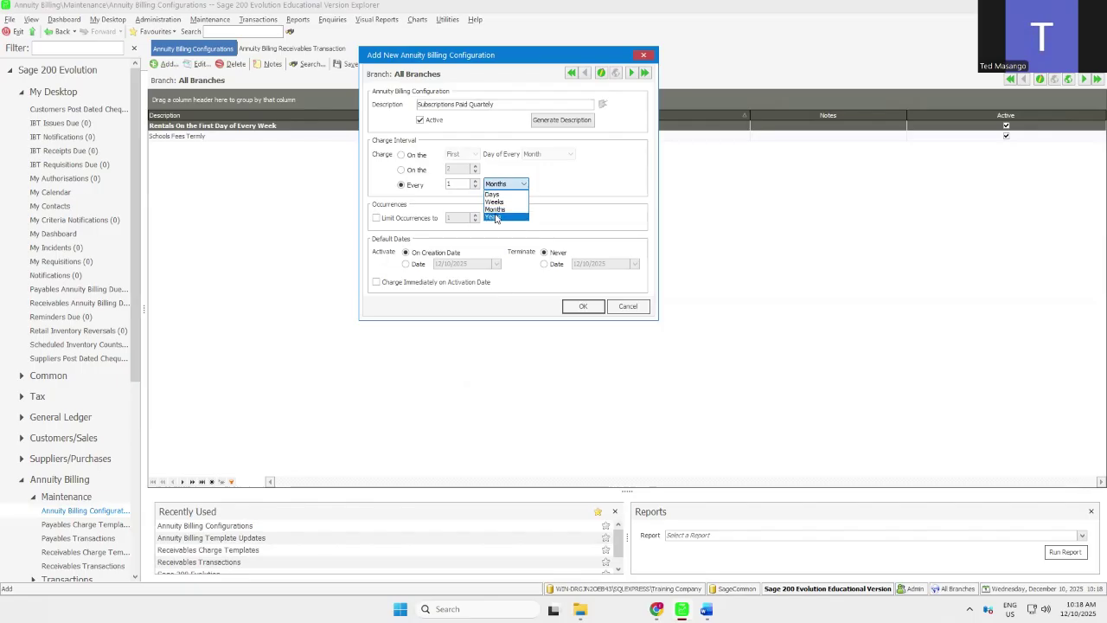
{"action": "left_click", "coordinate": [403, 159]}
{"action": "left_click", "coordinate": [404, 160]}
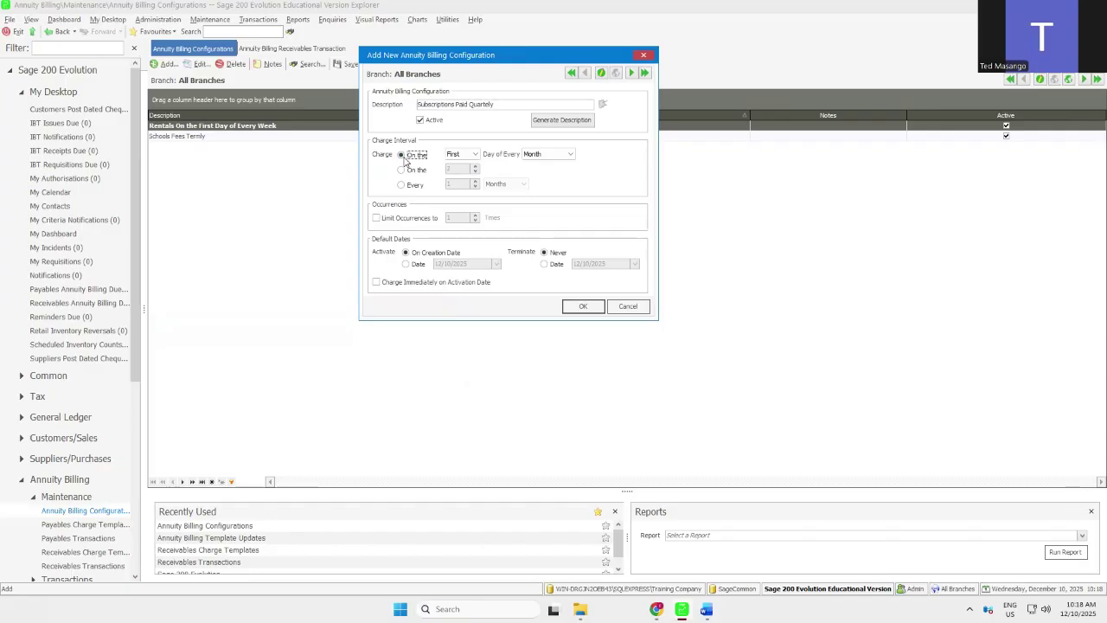
- Try limiting the occurrences to 10 times, and remove the limit again
{"action": "left_click", "coordinate": [377, 219]}
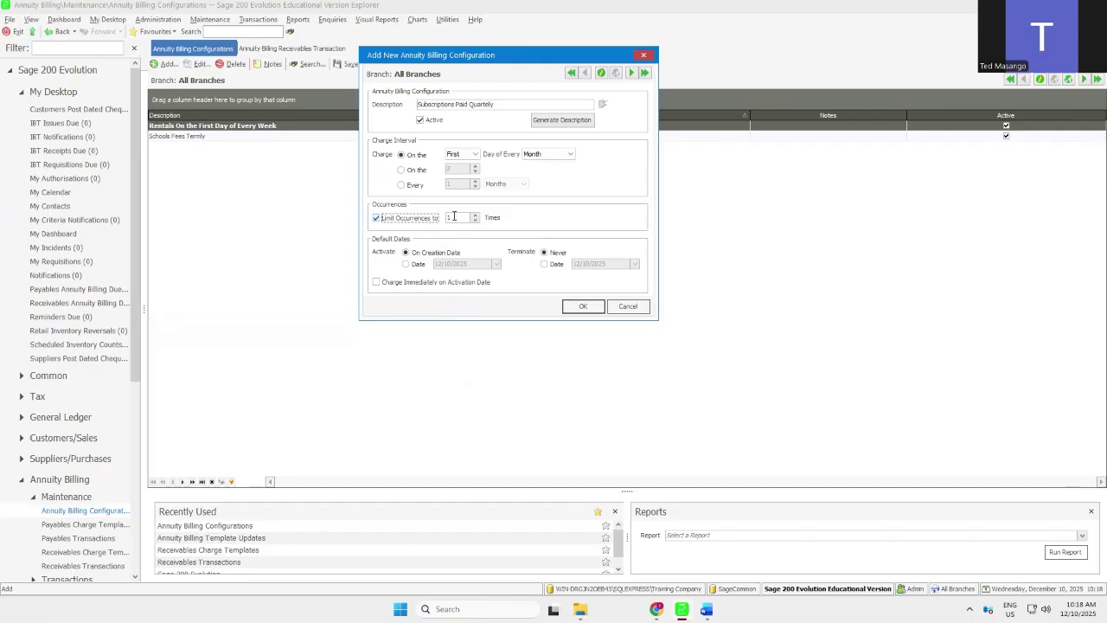
{"action": "left_click", "coordinate": [453, 216]}
{"action": "type", "text": "10"}
{"action": "key", "text": "BackSpace"}
{"action": "key", "text": "BackSpace"}
{"action": "left_click", "coordinate": [376, 218]}
{"action": "left_click", "coordinate": [376, 218]}
- Try a fixed default activation date of 11/1/2025
{"action": "left_click", "coordinate": [405, 265]}
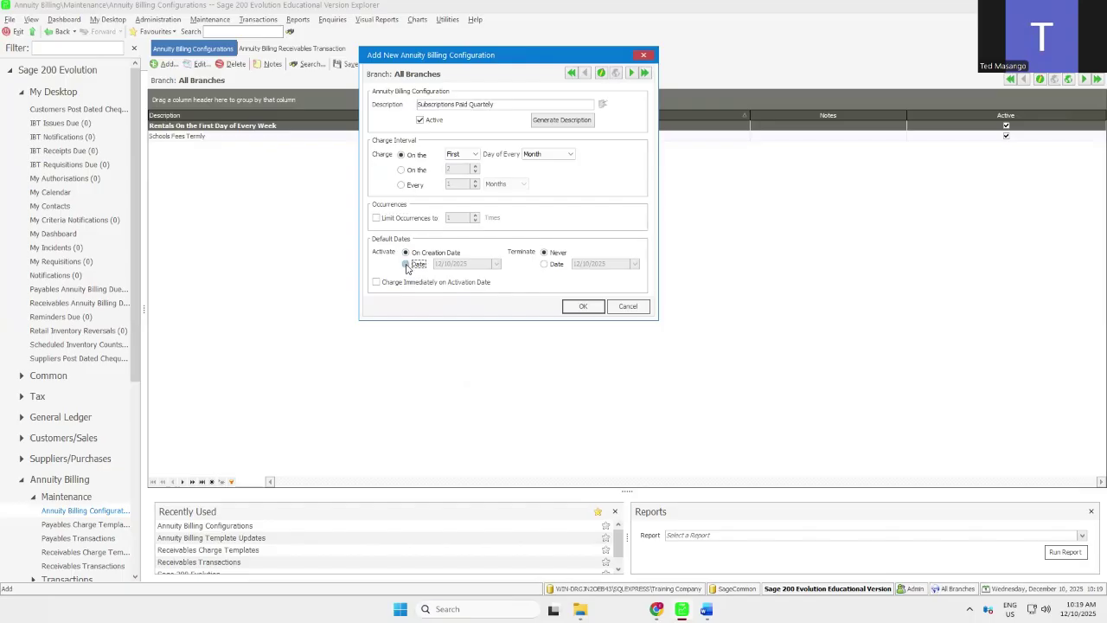
{"action": "left_click", "coordinate": [496, 264]}
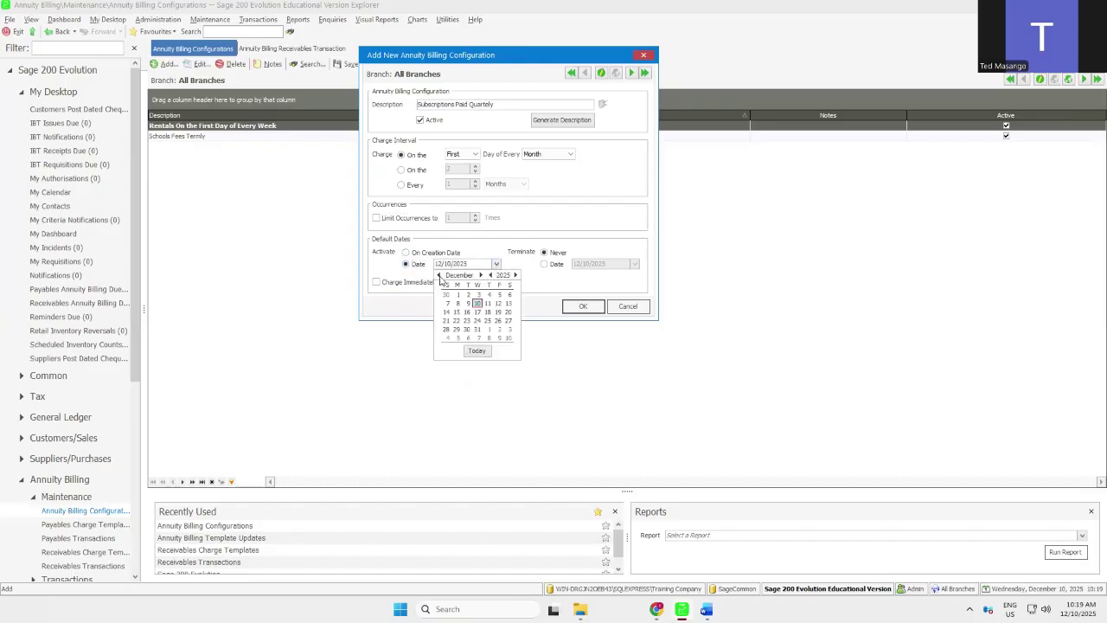
{"action": "left_click", "coordinate": [438, 275]}
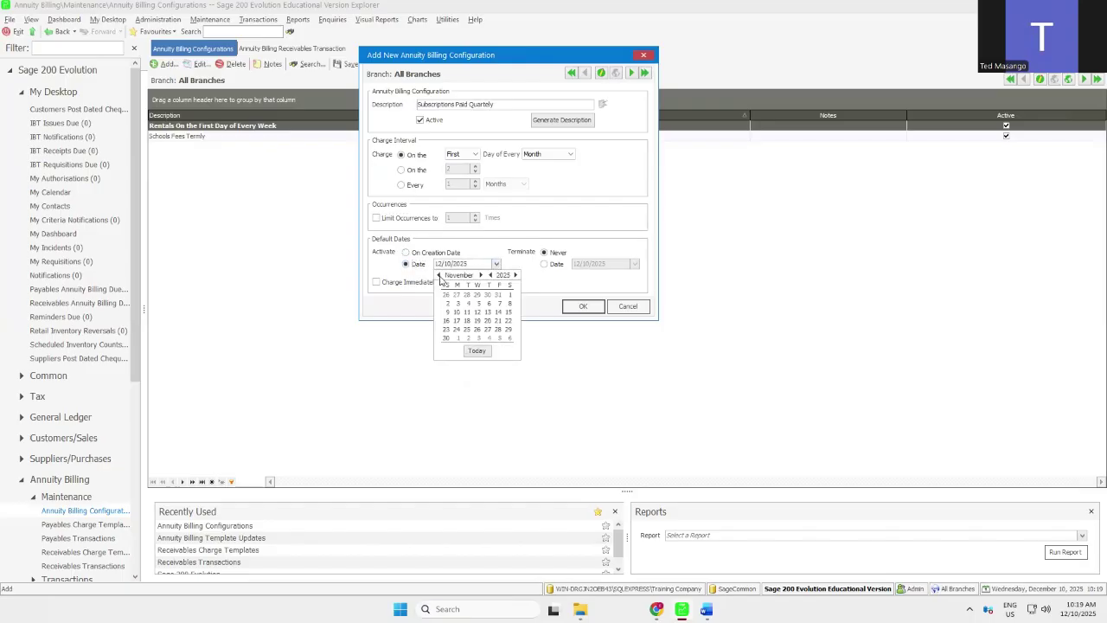
{"action": "left_click", "coordinate": [509, 295]}
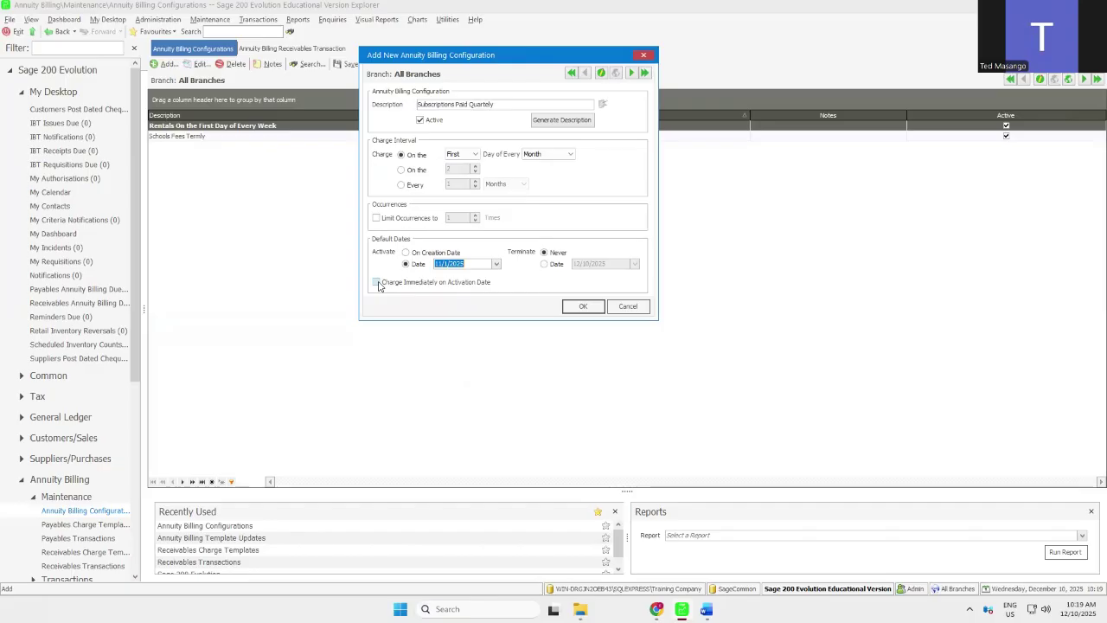
- Set activation to On Creation Date with Charge Immediately on Activation Date enabled, and save the configuration
{"action": "left_click", "coordinate": [405, 253]}
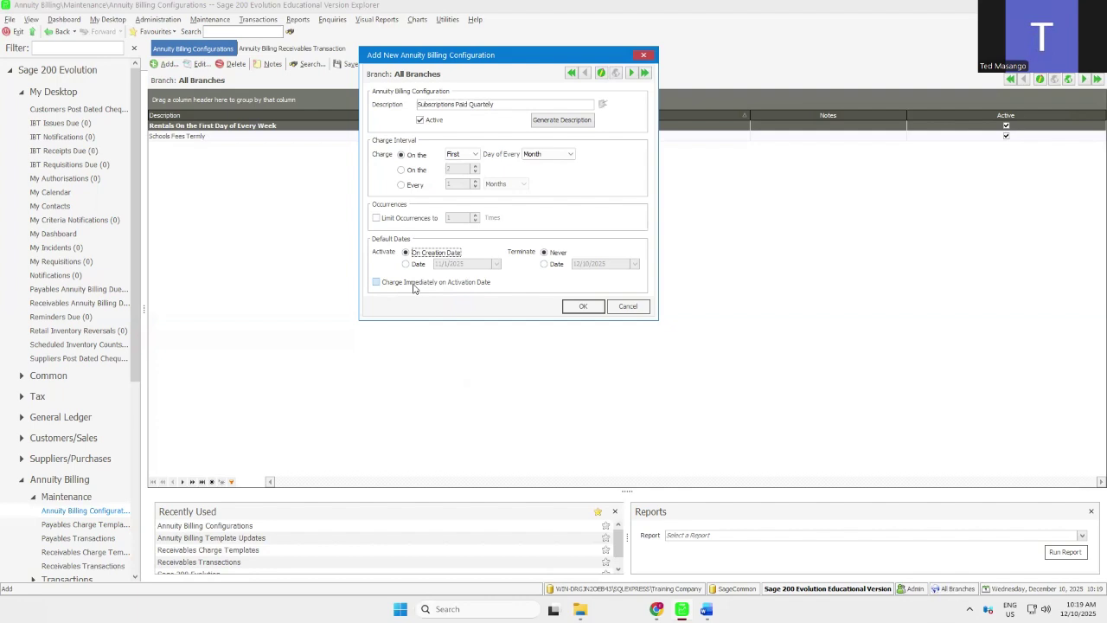
{"action": "left_click", "coordinate": [376, 282]}
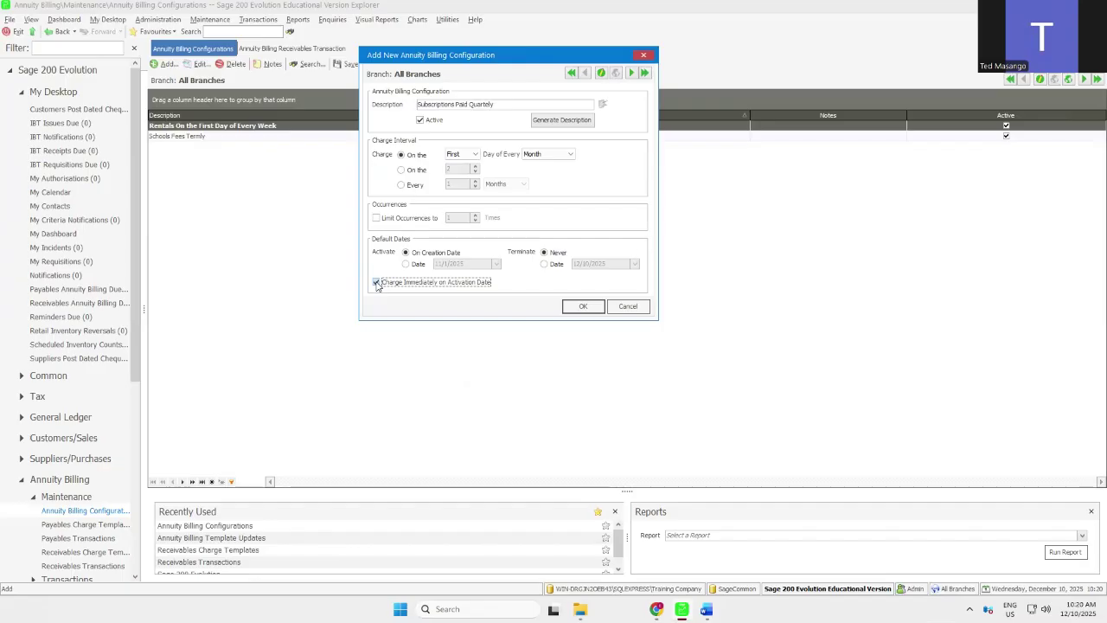
{"action": "left_click", "coordinate": [584, 305]}
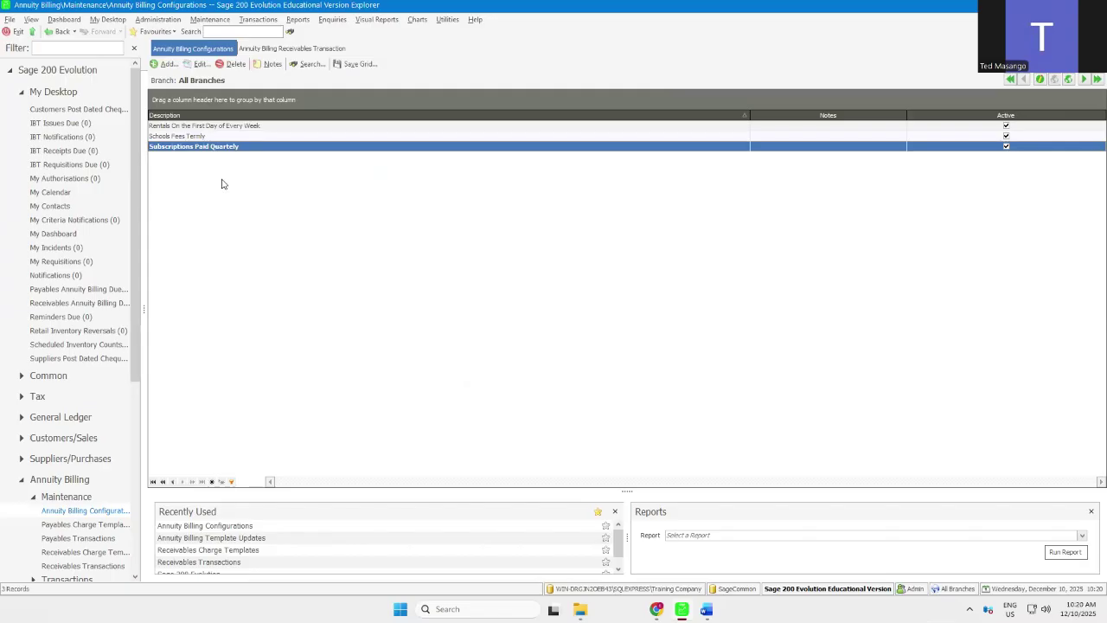
- Open the Annuity Billing Receivables Charge Templates list
{"action": "left_click", "coordinate": [196, 19]}
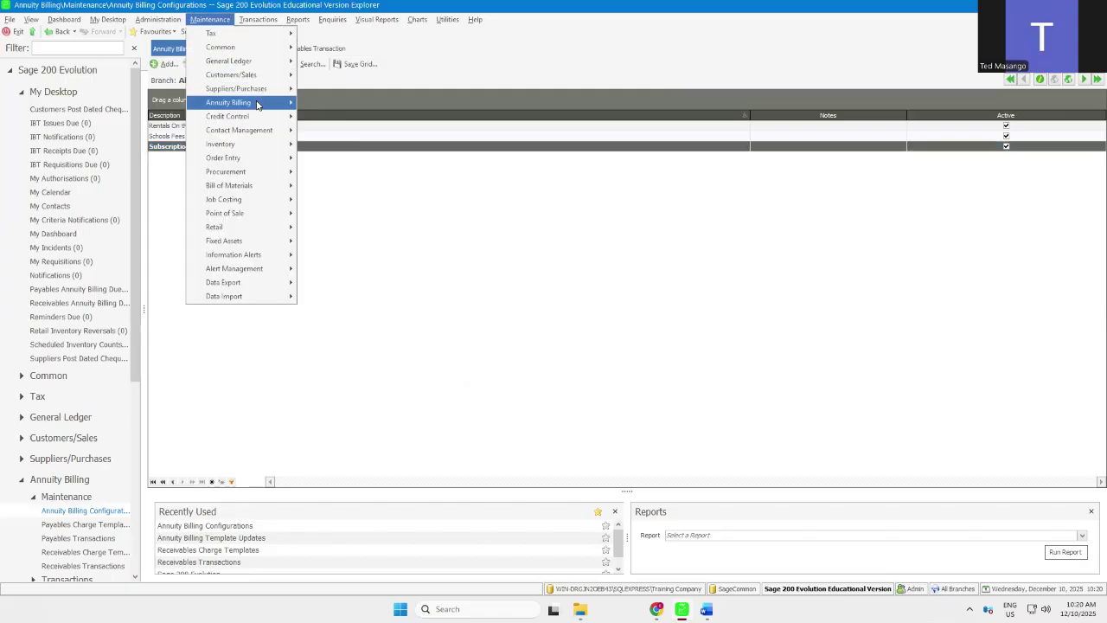
{"action": "mouse_move", "coordinate": [256, 105]}
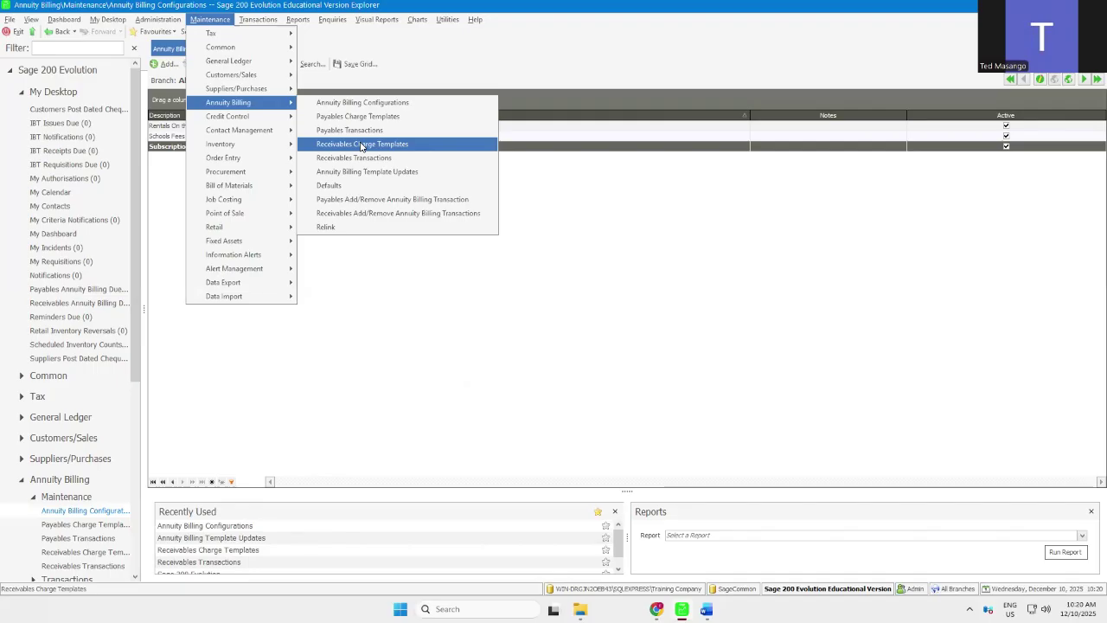
{"action": "left_click", "coordinate": [362, 144]}
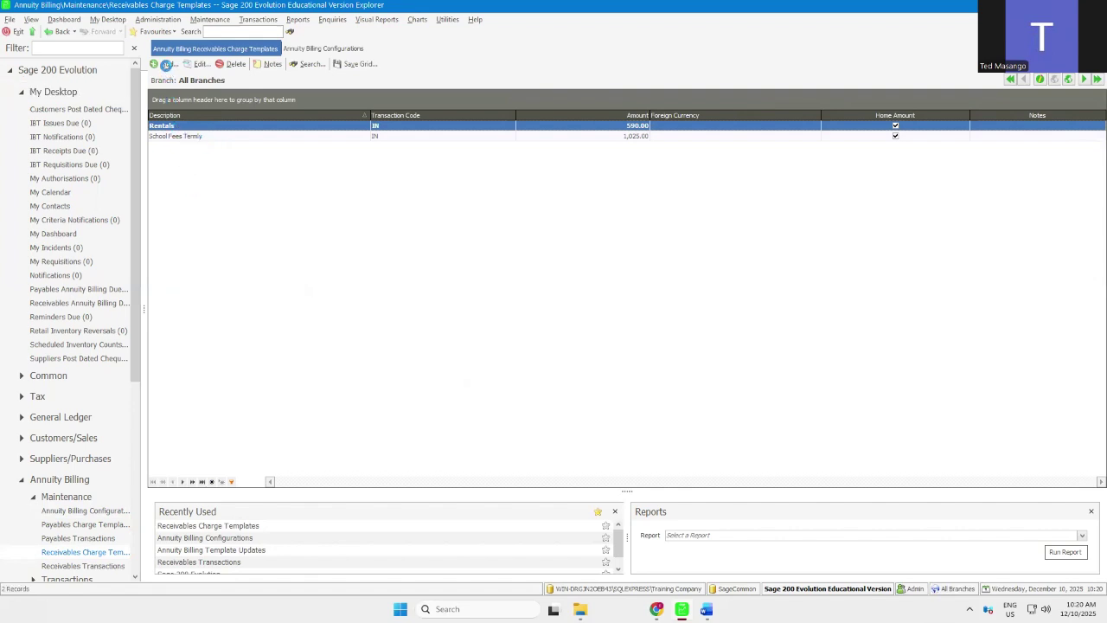
- Add a receivables charge template described as Subscription Paid Quarterly with transaction code IN (Invoice)
{"action": "left_click", "coordinate": [165, 64]}
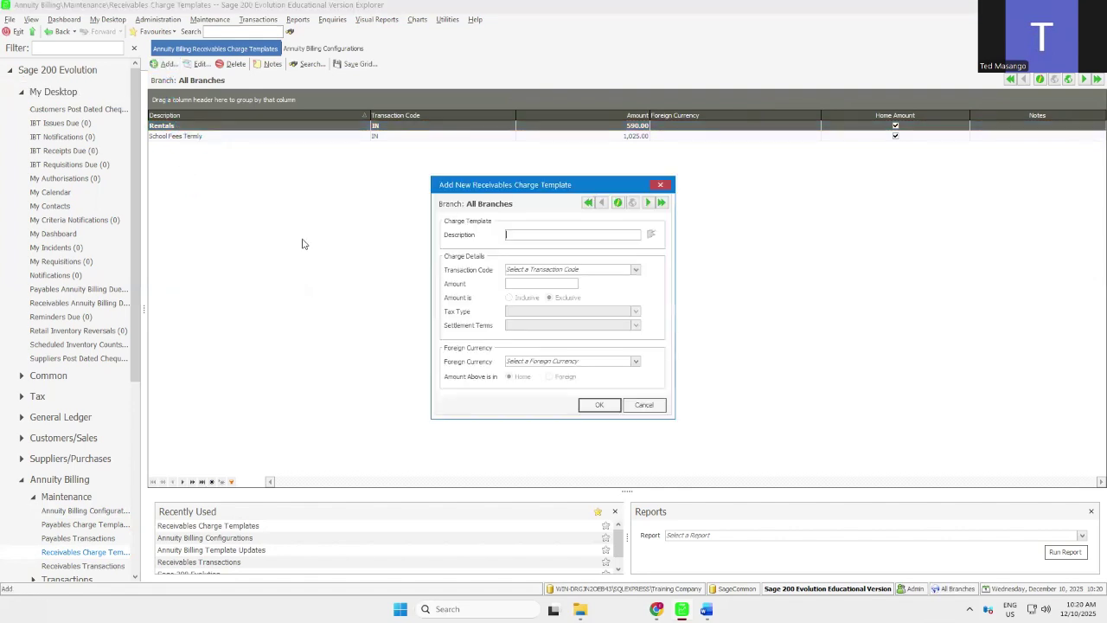
{"action": "left_click_drag", "start_coordinate": [516, 187], "coordinate": [442, 166]}
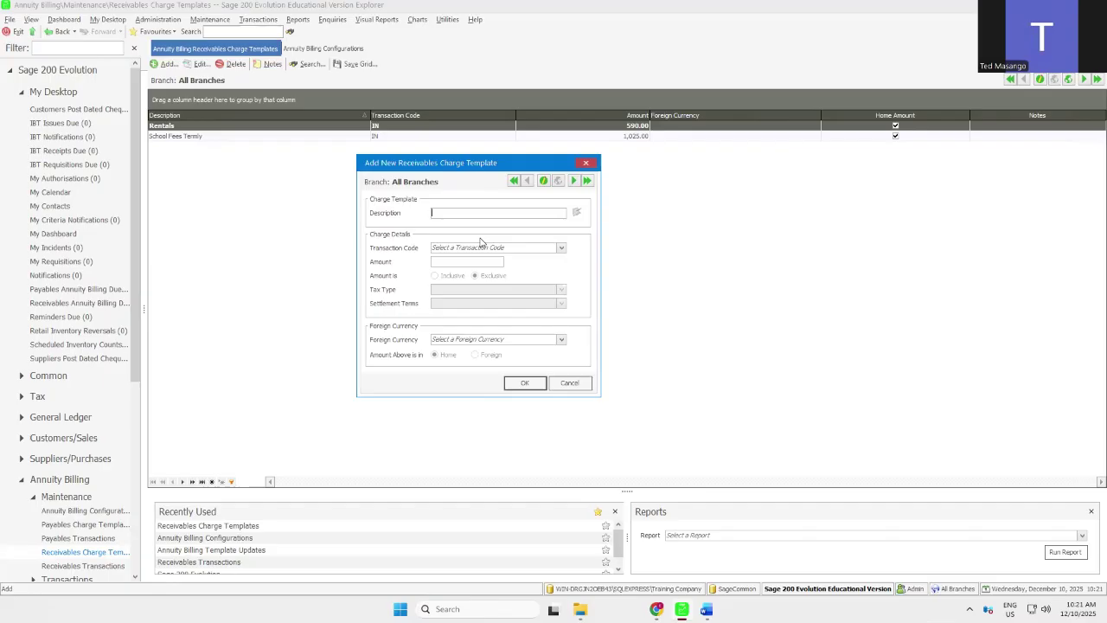
{"action": "type", "text": "Sub"}
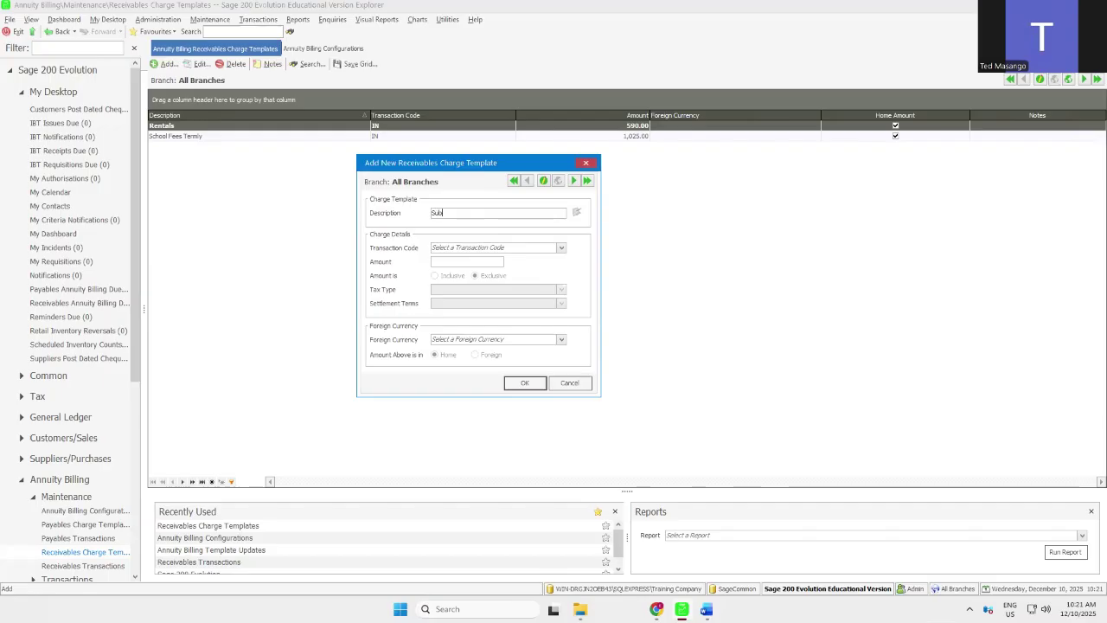
{"action": "type", "text": "scription Paid Quarterly"}
{"action": "left_click", "coordinate": [561, 250]}
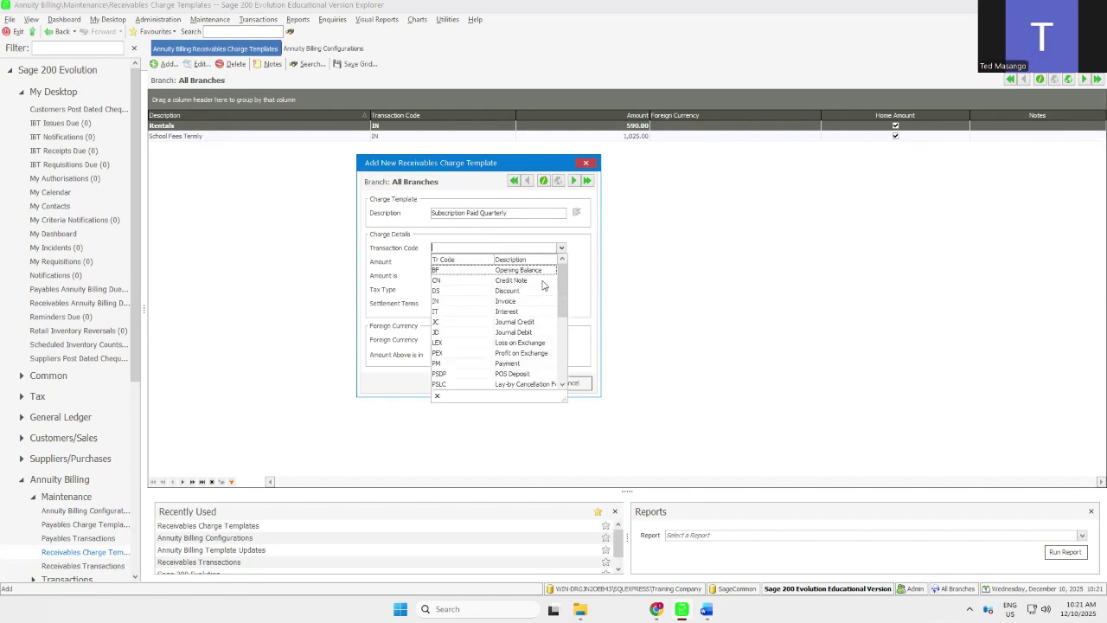
{"action": "left_click", "coordinate": [495, 303]}
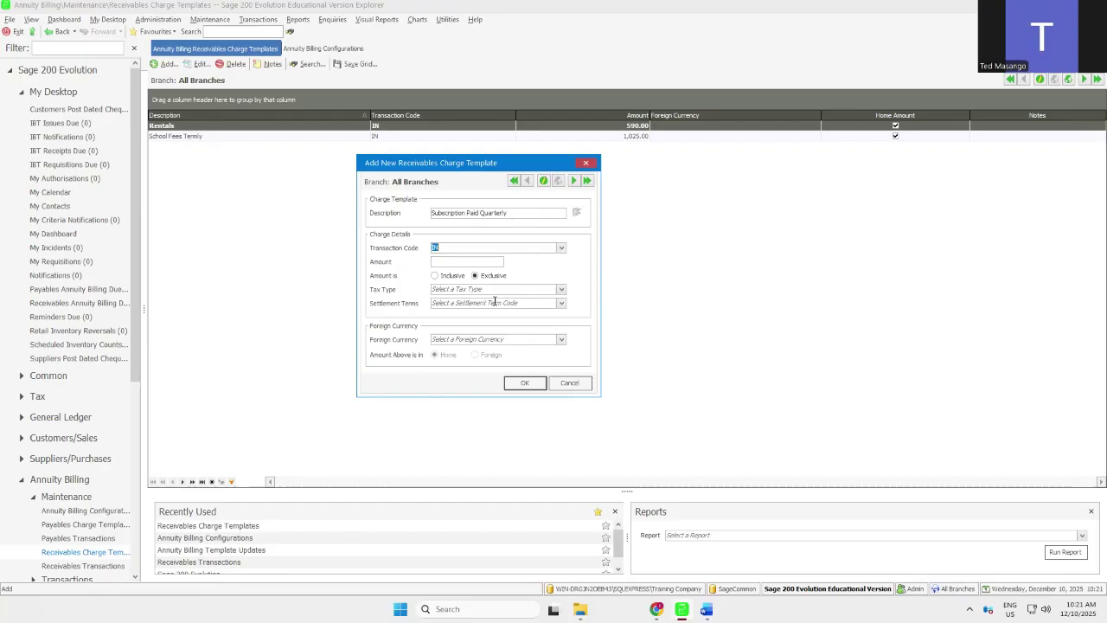
- Set the template's amount to $90.00, Inclusive, with tax type 1 (Output Tax)
{"action": "left_click", "coordinate": [450, 261]}
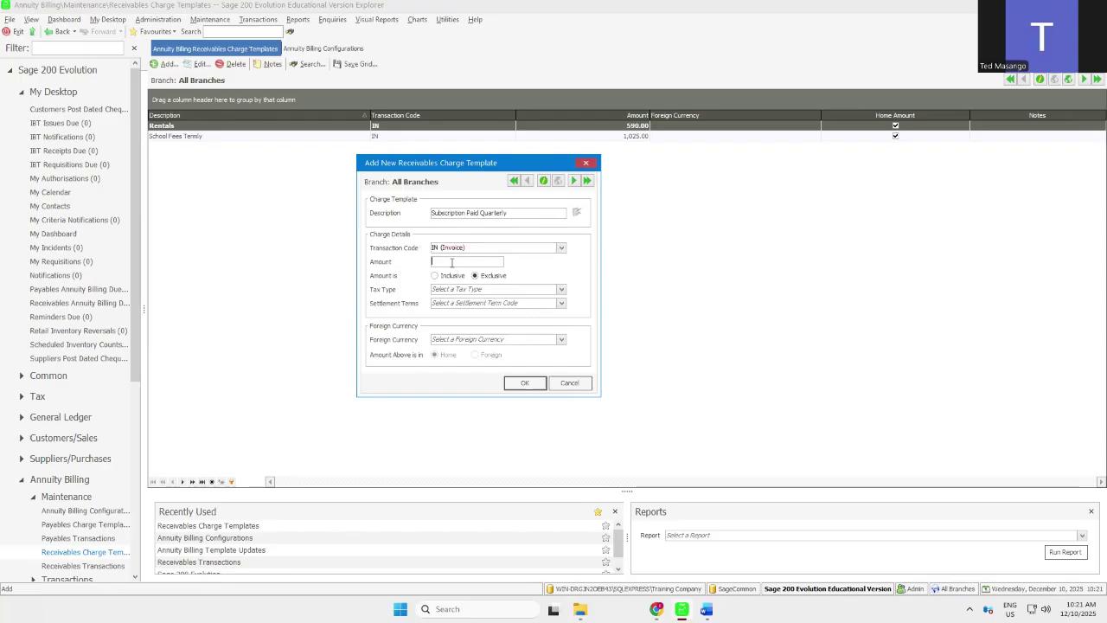
{"action": "type", "text": "90.00"}
{"action": "left_click", "coordinate": [435, 276]}
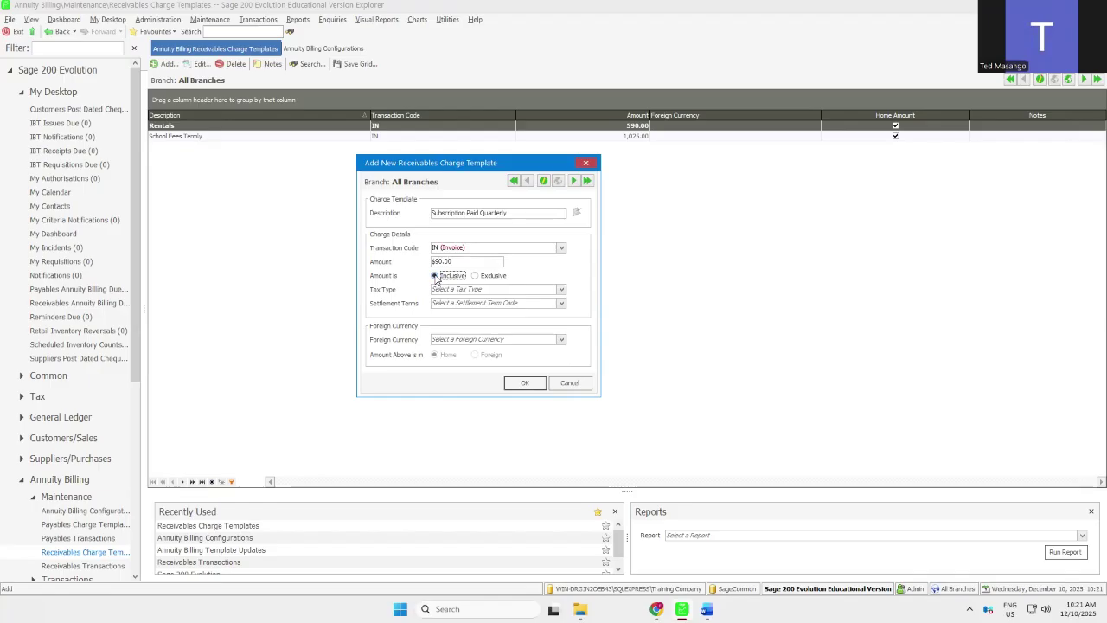
{"action": "left_click", "coordinate": [561, 289]}
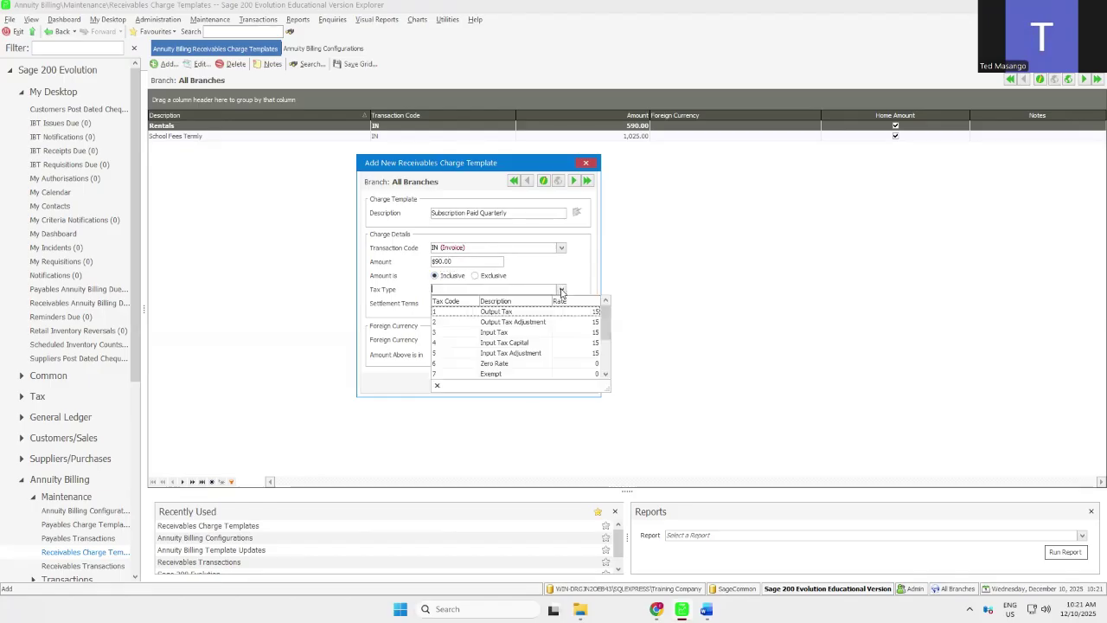
{"action": "left_click", "coordinate": [499, 314]}
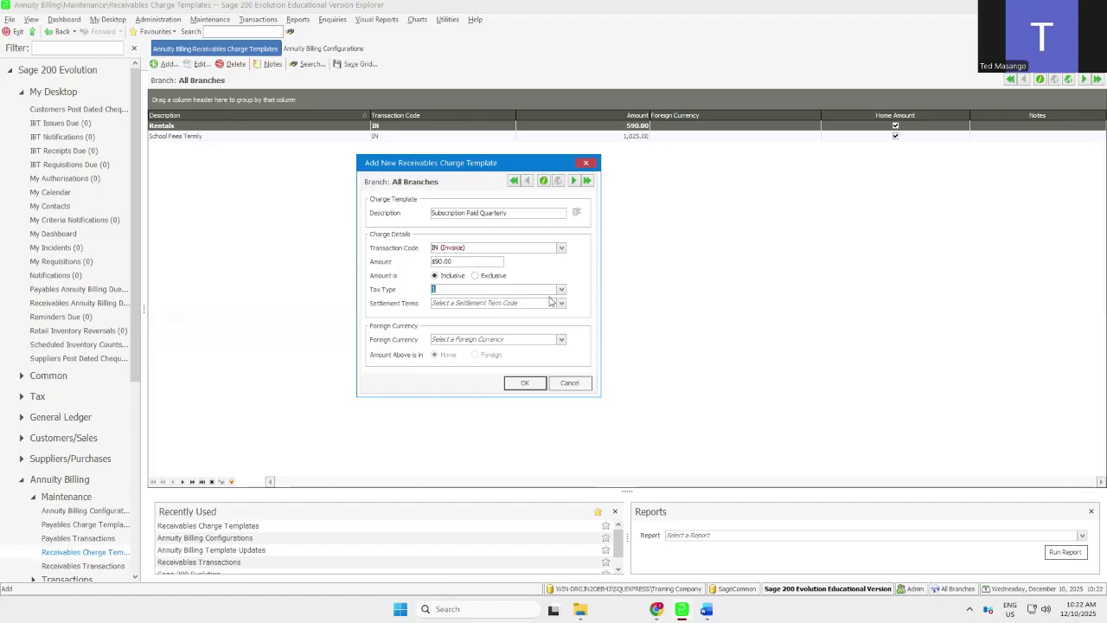
- Review the settlement terms and foreign currency choices without selecting any, and save the charge template
{"action": "left_click", "coordinate": [562, 305]}
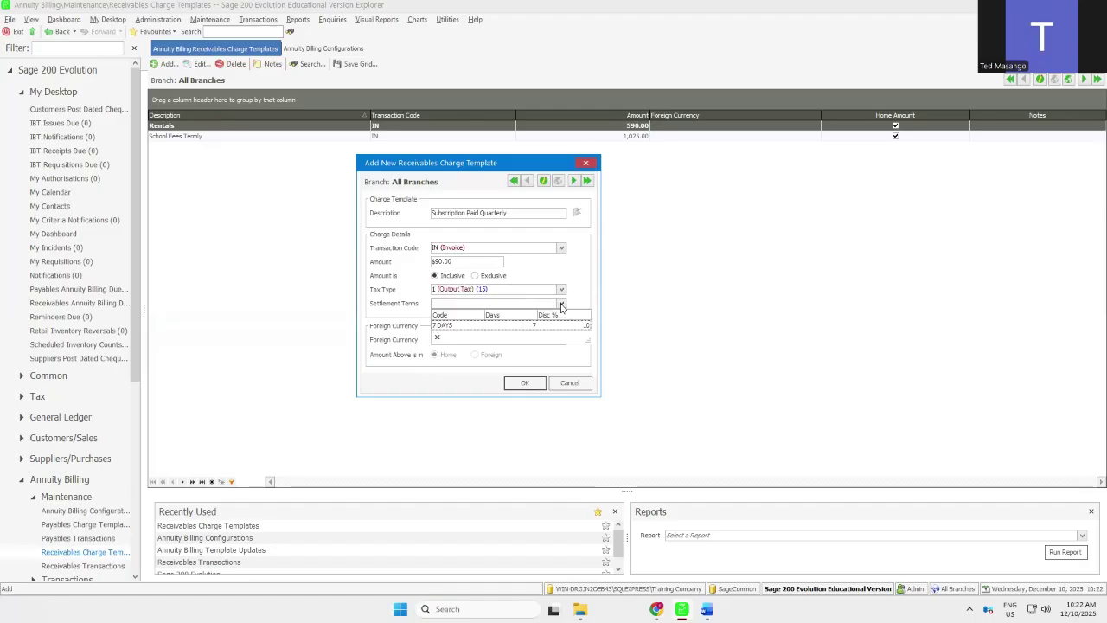
{"action": "left_click", "coordinate": [561, 306]}
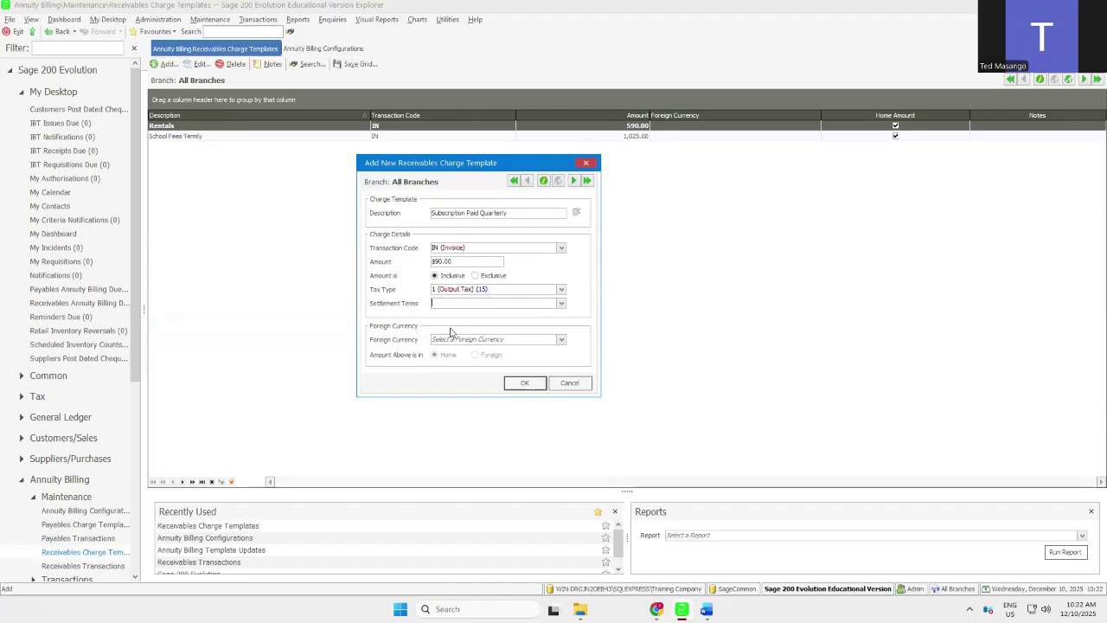
{"action": "left_click", "coordinate": [561, 340]}
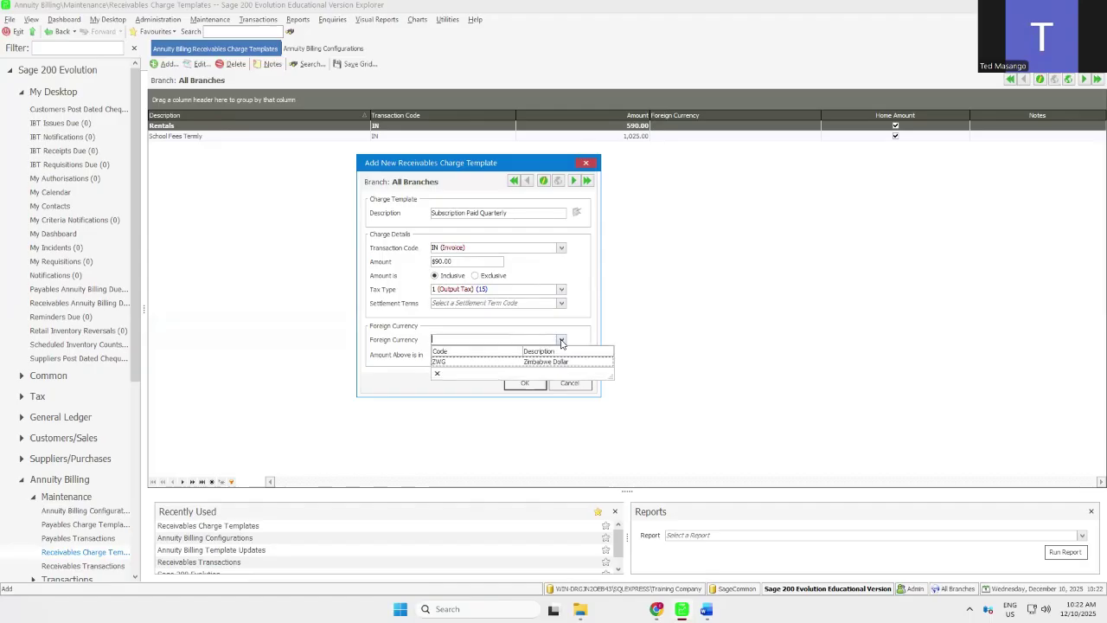
{"action": "left_click", "coordinate": [561, 339]}
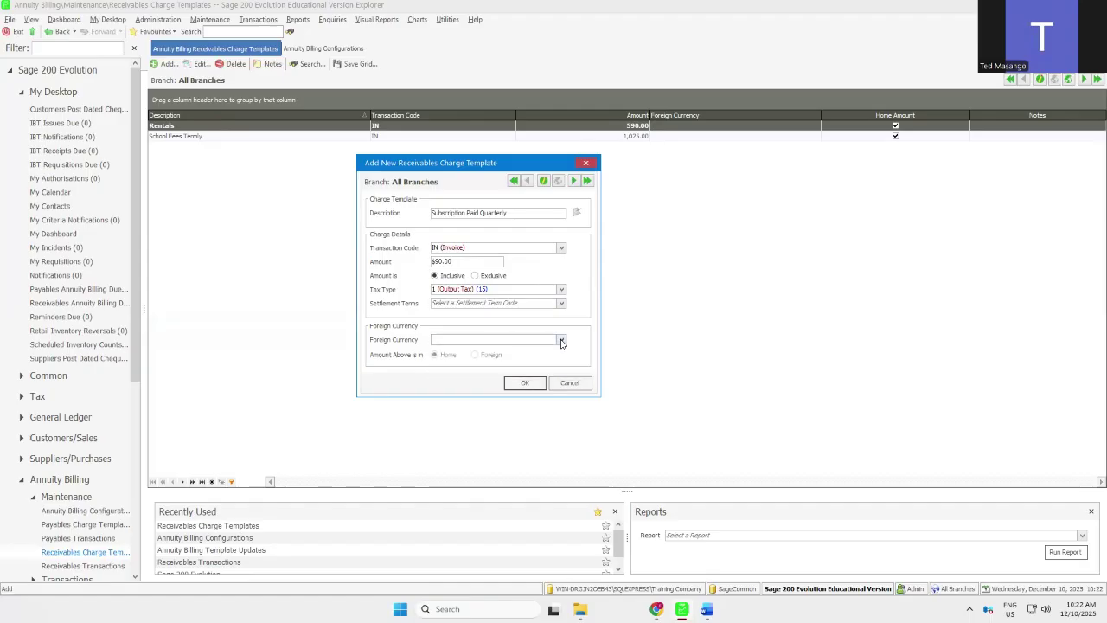
{"action": "left_click", "coordinate": [509, 384]}
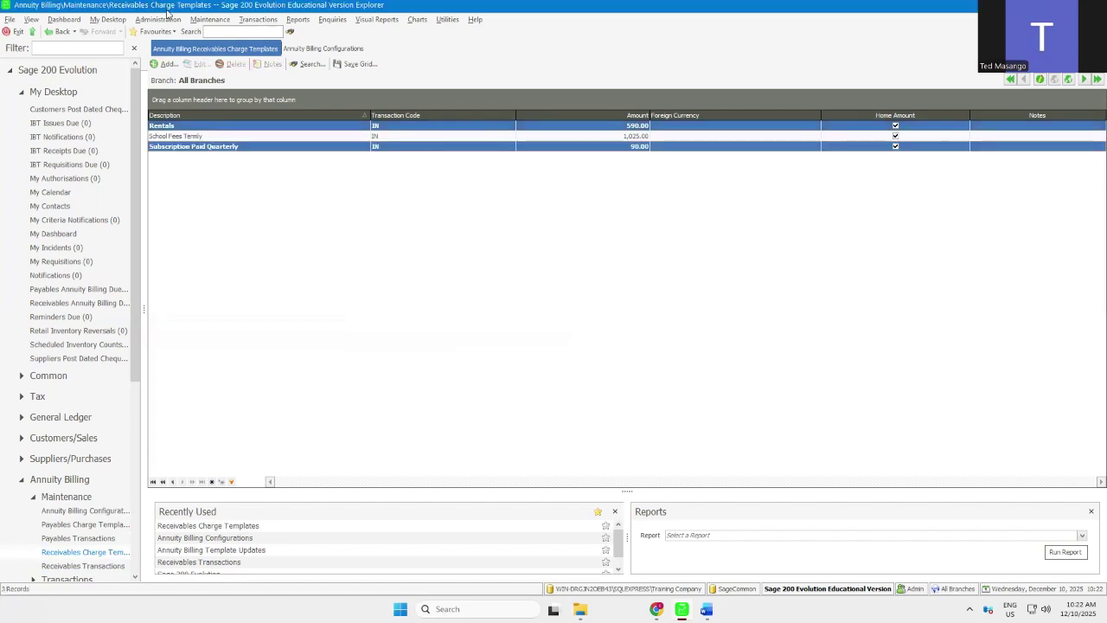
- Start a new Annuity Billing receivables transaction for the customer Masimba Enterprises
{"action": "left_click", "coordinate": [203, 21]}
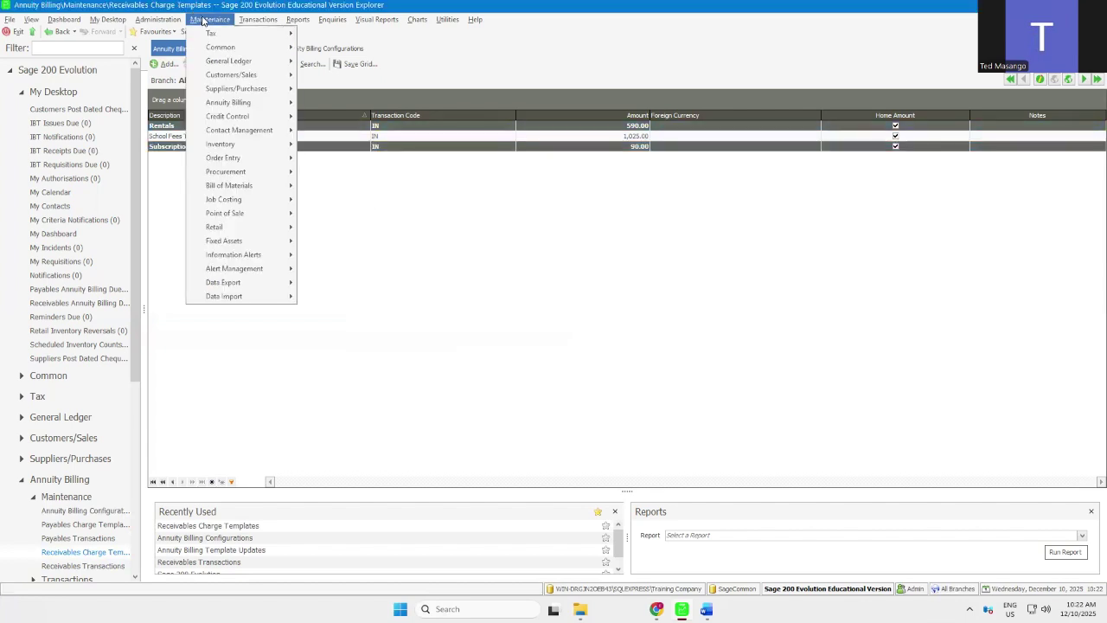
{"action": "mouse_move", "coordinate": [253, 107]}
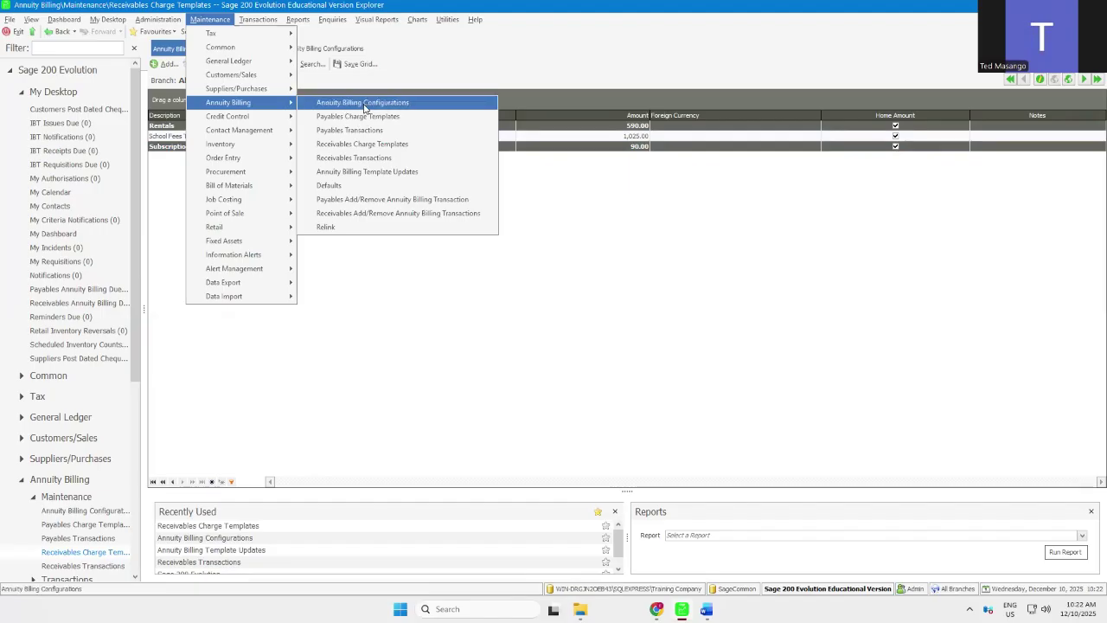
{"action": "left_click", "coordinate": [357, 162]}
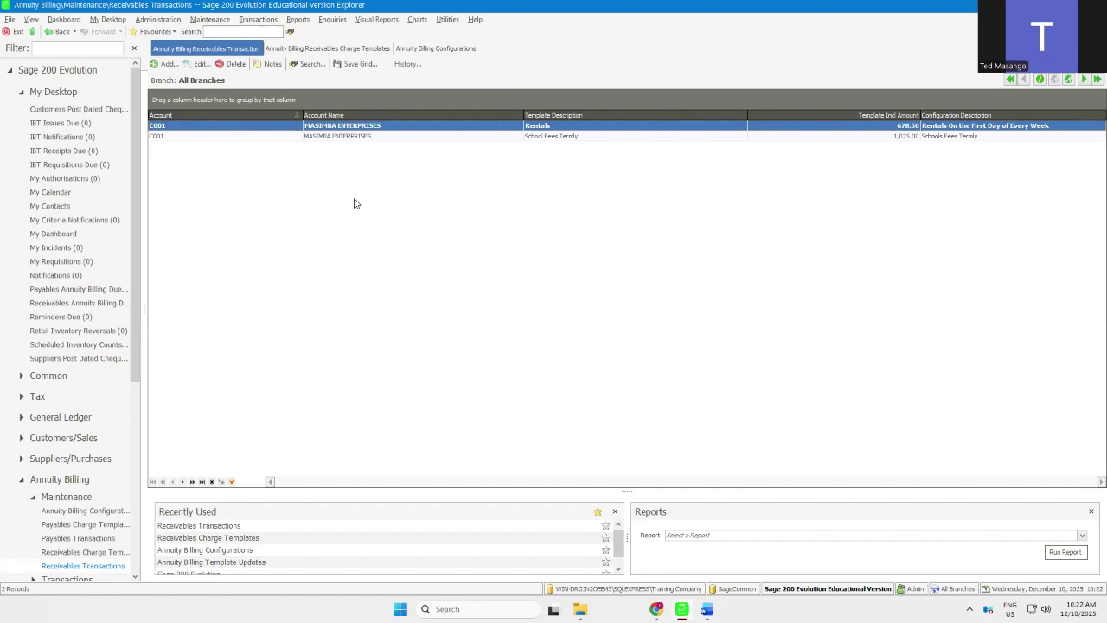
{"action": "left_click", "coordinate": [168, 65]}
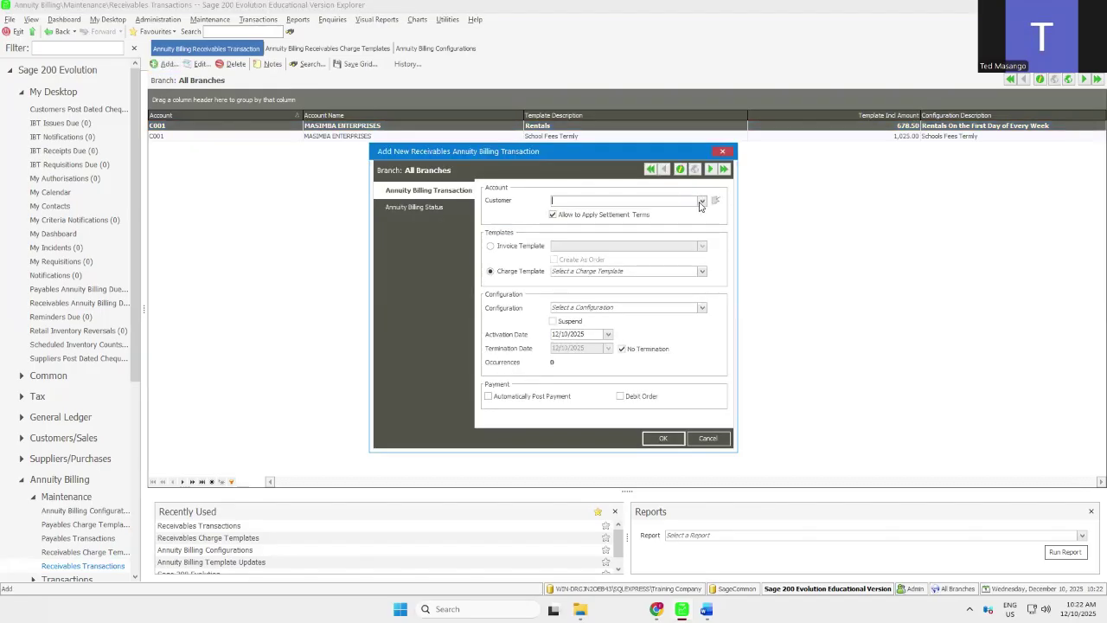
{"action": "left_click", "coordinate": [701, 202]}
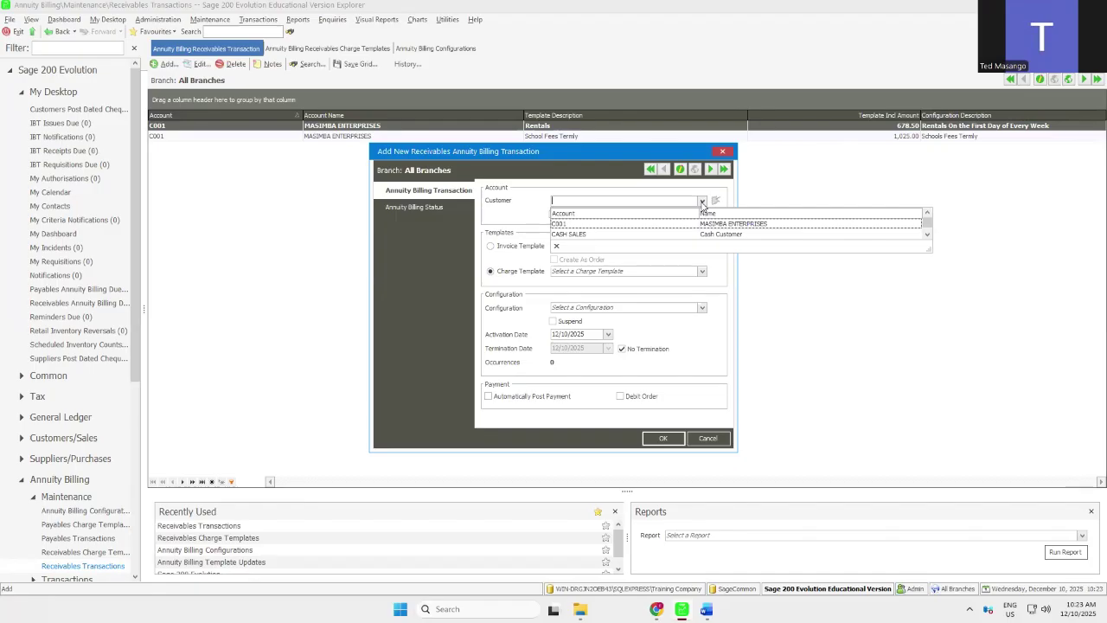
{"action": "left_click", "coordinate": [641, 224]}
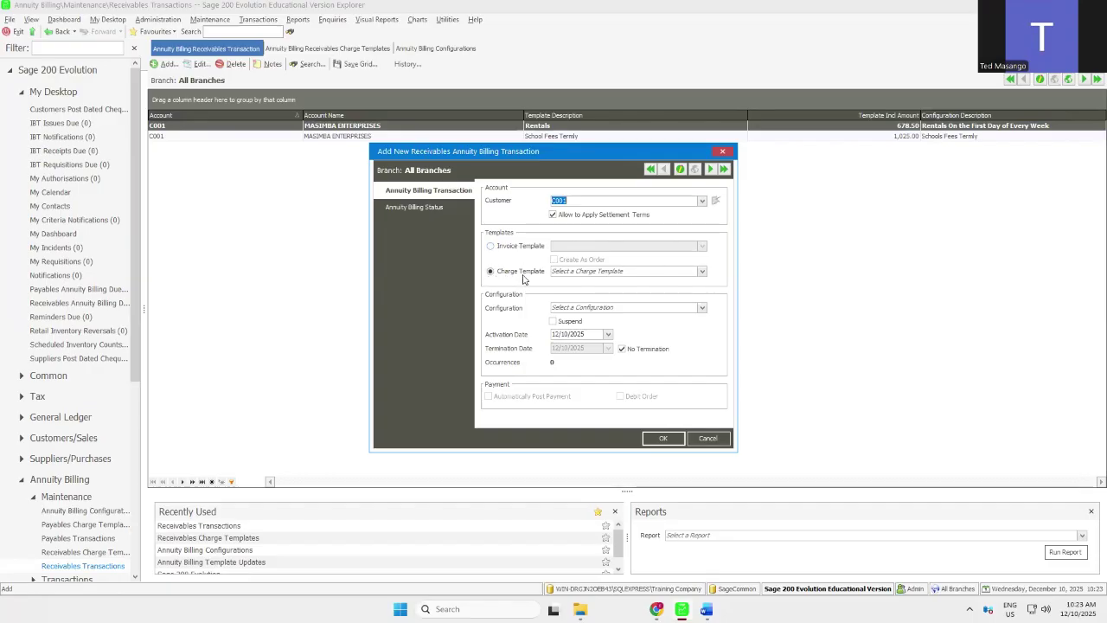
- Assign the Subscription Paid Quarterly charge template and the Subscriptions Paid Quartely configuration to the transaction, and save it
{"action": "left_click", "coordinate": [702, 272]}
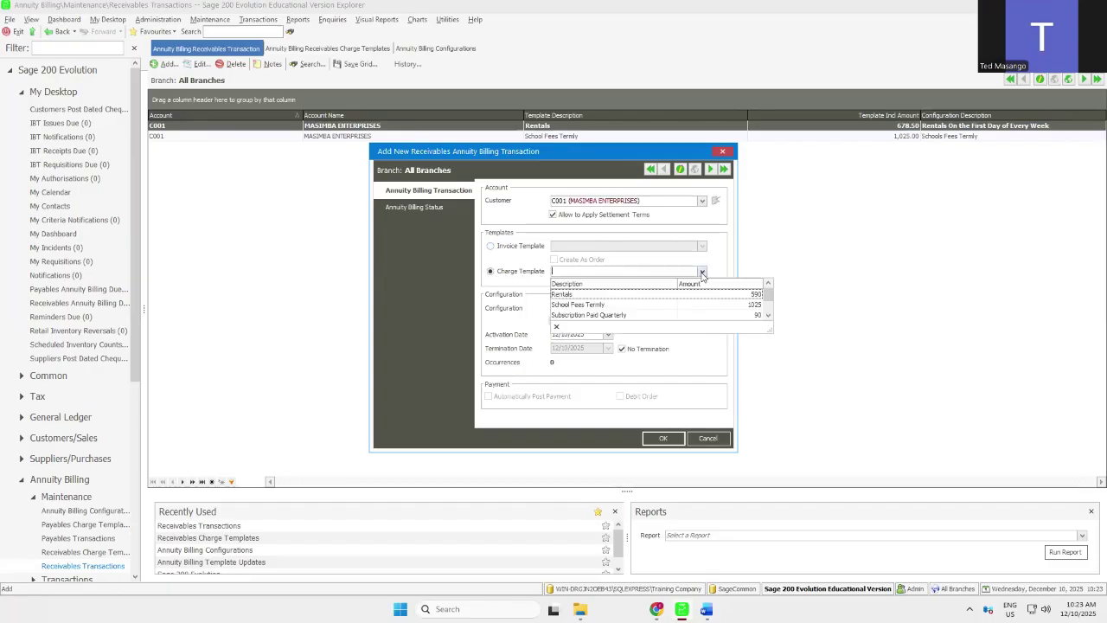
{"action": "left_click", "coordinate": [601, 317]}
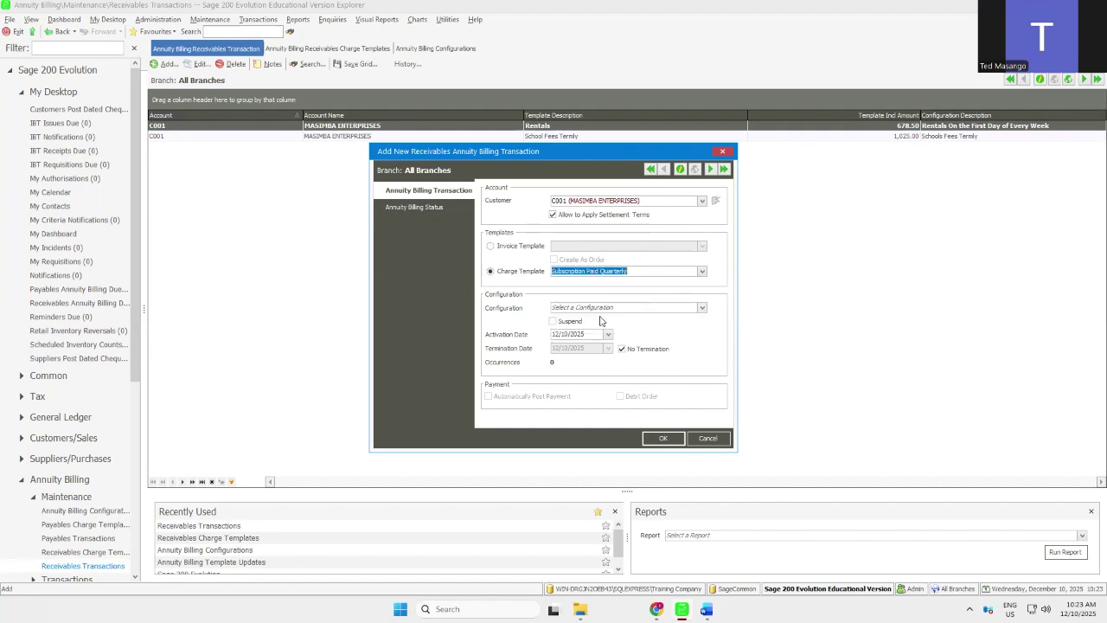
{"action": "left_click", "coordinate": [702, 309]}
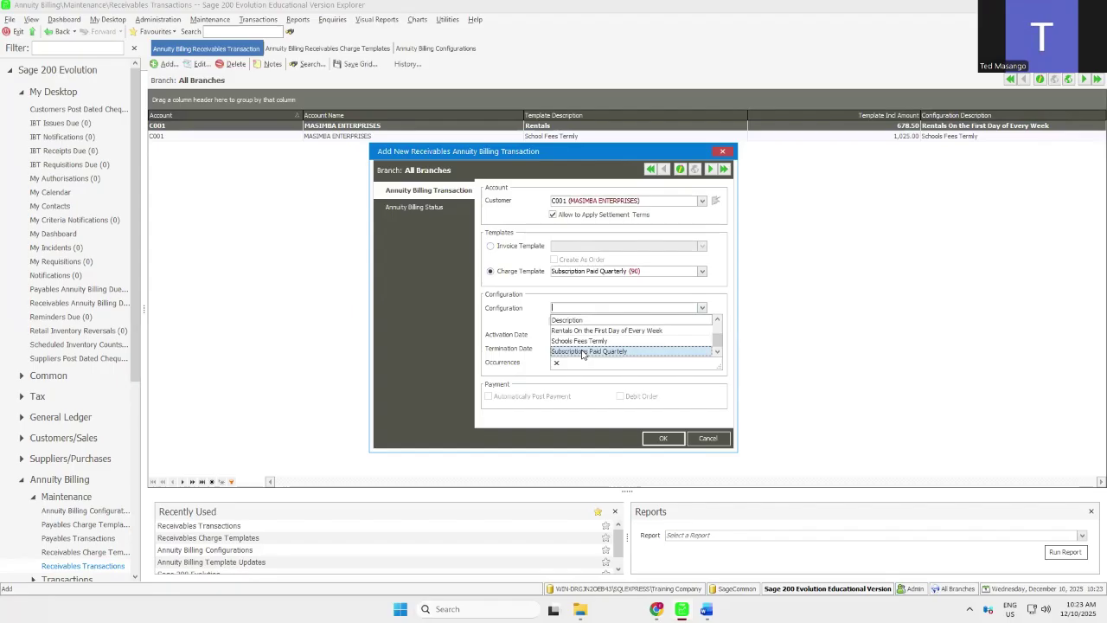
{"action": "left_click", "coordinate": [582, 351]}
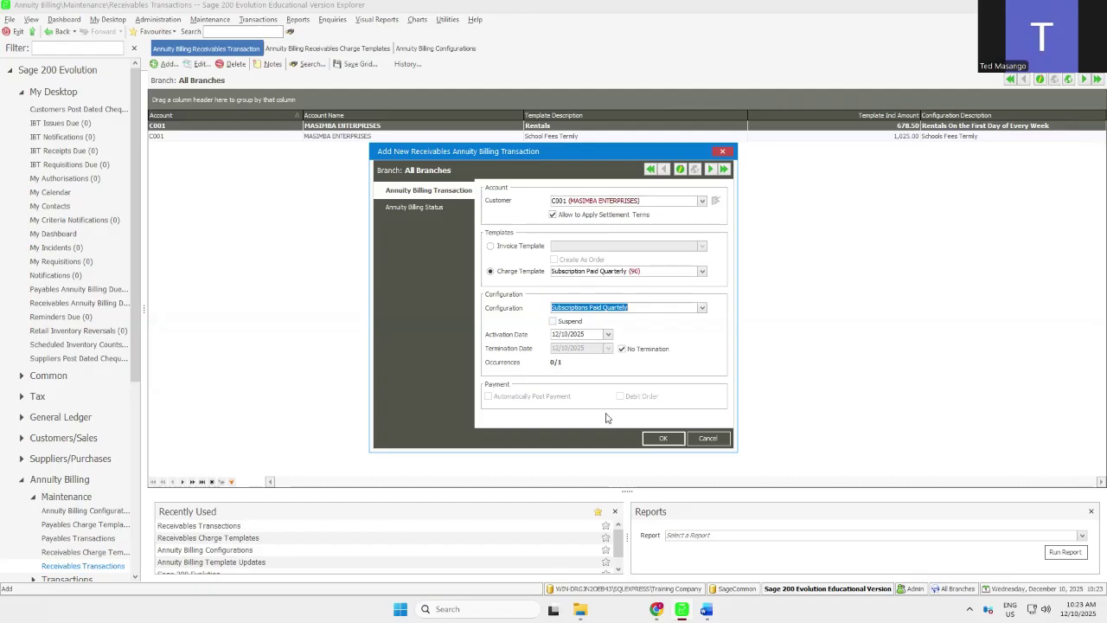
{"action": "left_click", "coordinate": [659, 439]}
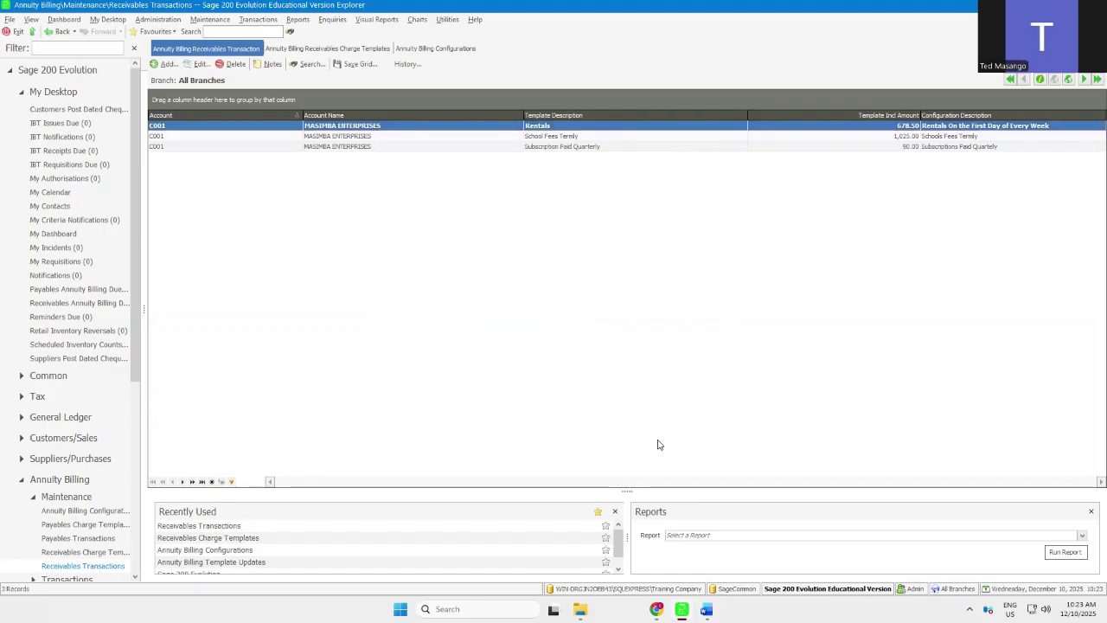
- Add a new customer in the Customers list, entering its customer code and the name Nehanda Enterprises, and save it
{"action": "left_click", "coordinate": [202, 22]}
{"action": "mouse_move", "coordinate": [230, 76]}
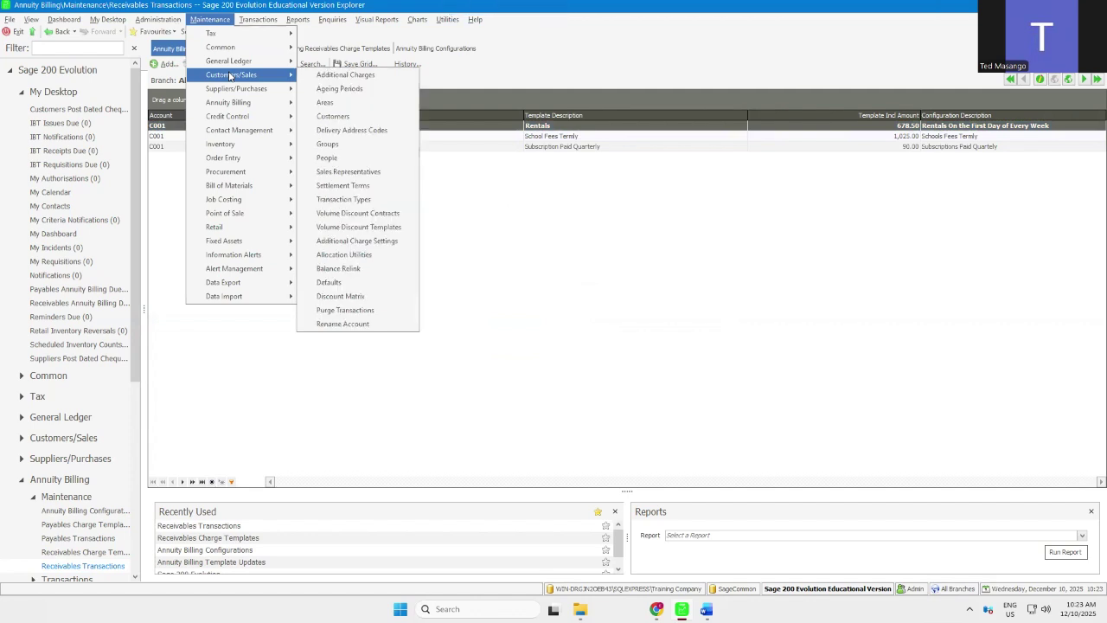
{"action": "left_click", "coordinate": [349, 119]}
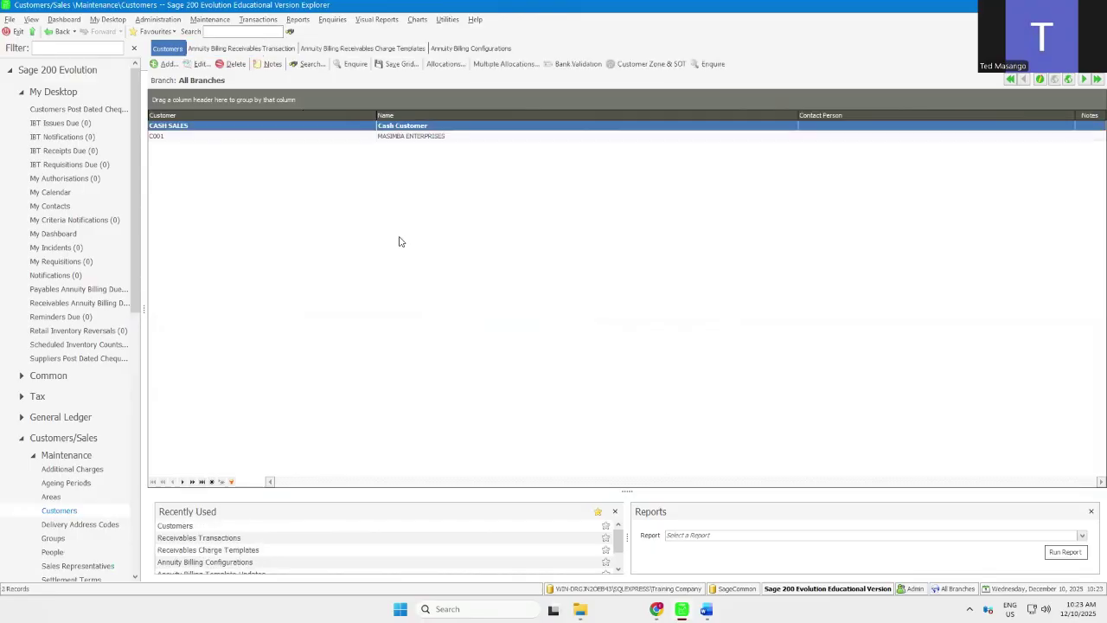
{"action": "left_click", "coordinate": [169, 70]}
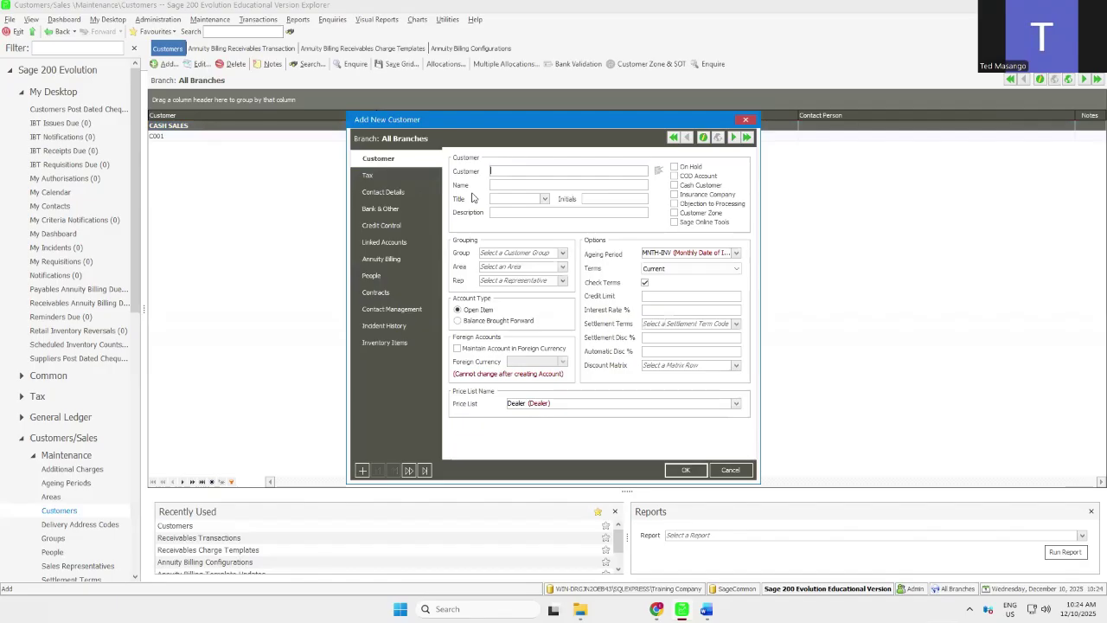
{"action": "type", "text": "C002"}
{"action": "left_click", "coordinate": [507, 185]}
{"action": "key", "text": "BackSpace"}
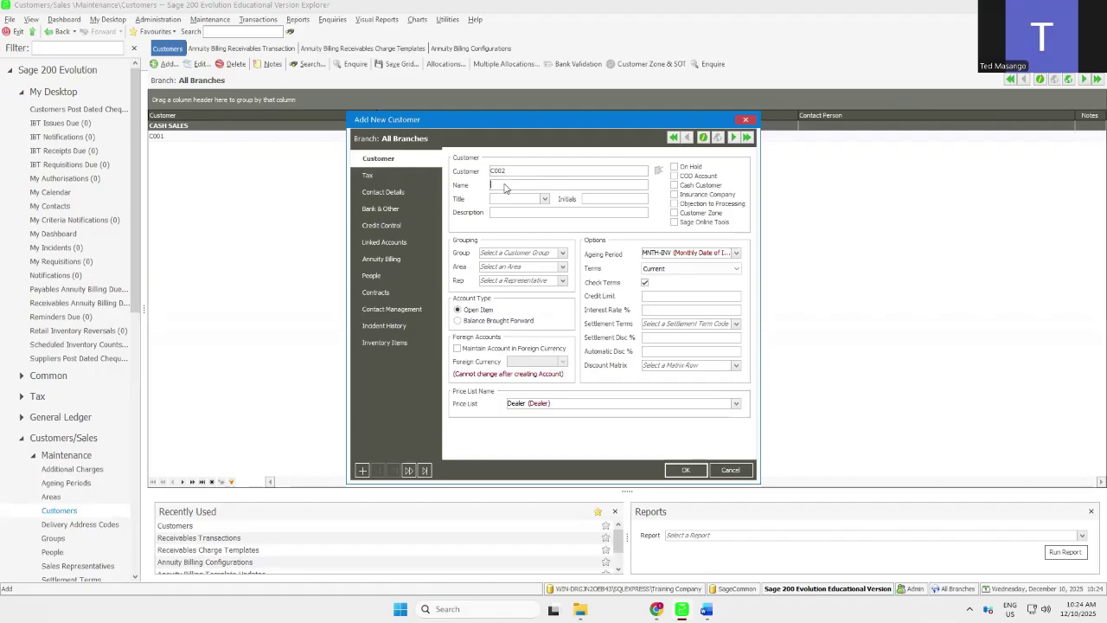
{"action": "type", "text": "Nehanda Enterprises"}
{"action": "left_click", "coordinate": [684, 471]}
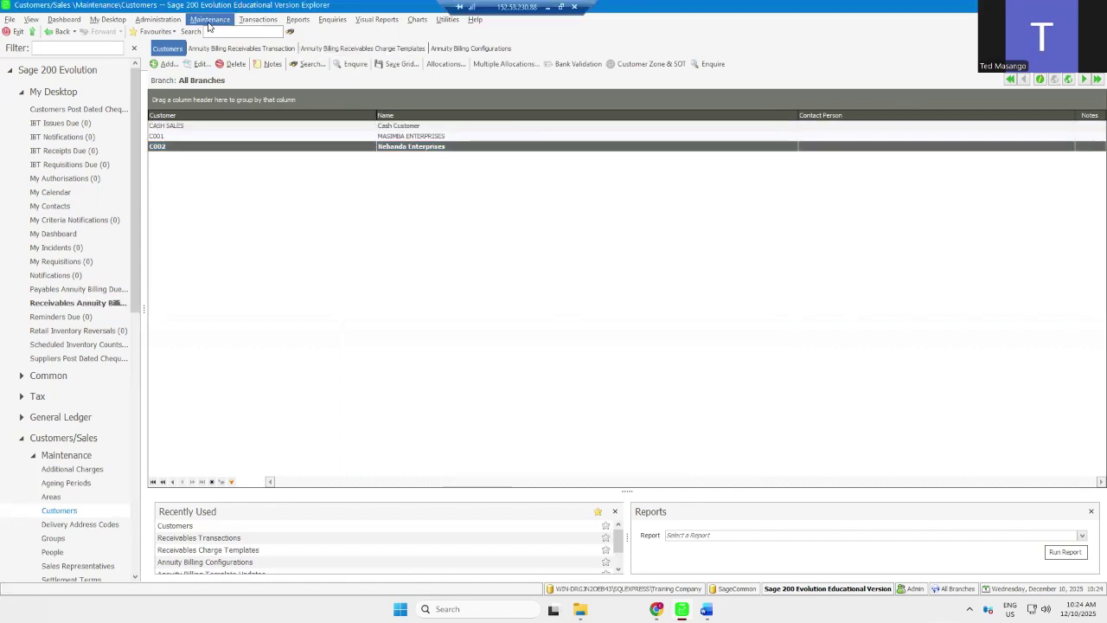
- Start a new Annuity Billing receivables transaction for the customer Nehanda Enterprises and disallow applying settlement terms
{"action": "left_click", "coordinate": [208, 24]}
{"action": "mouse_move", "coordinate": [236, 106]}
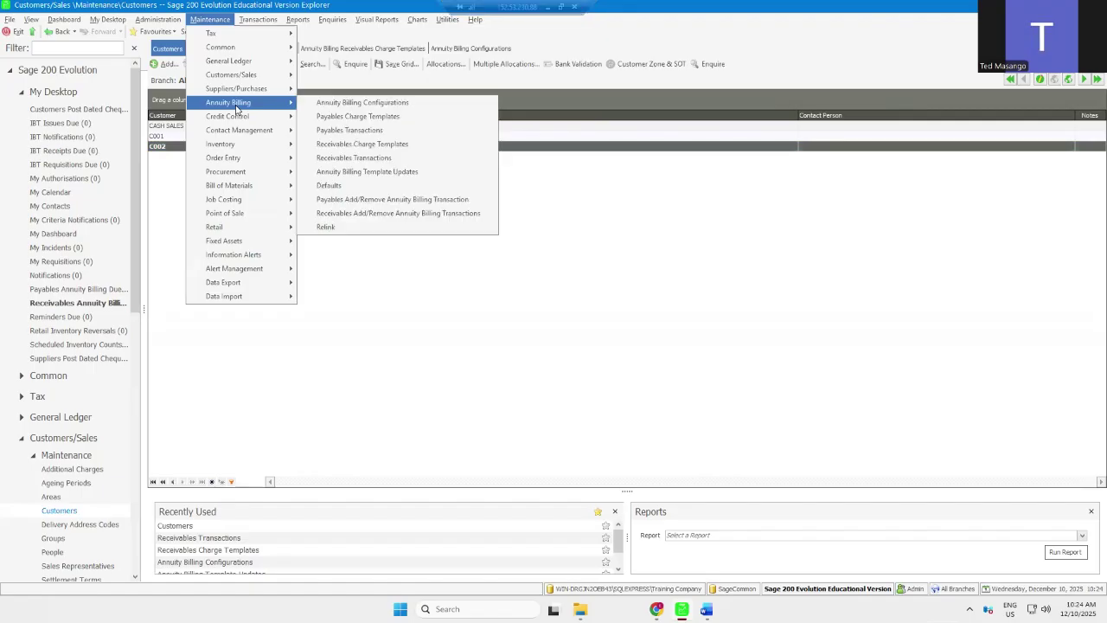
{"action": "left_click", "coordinate": [367, 159]}
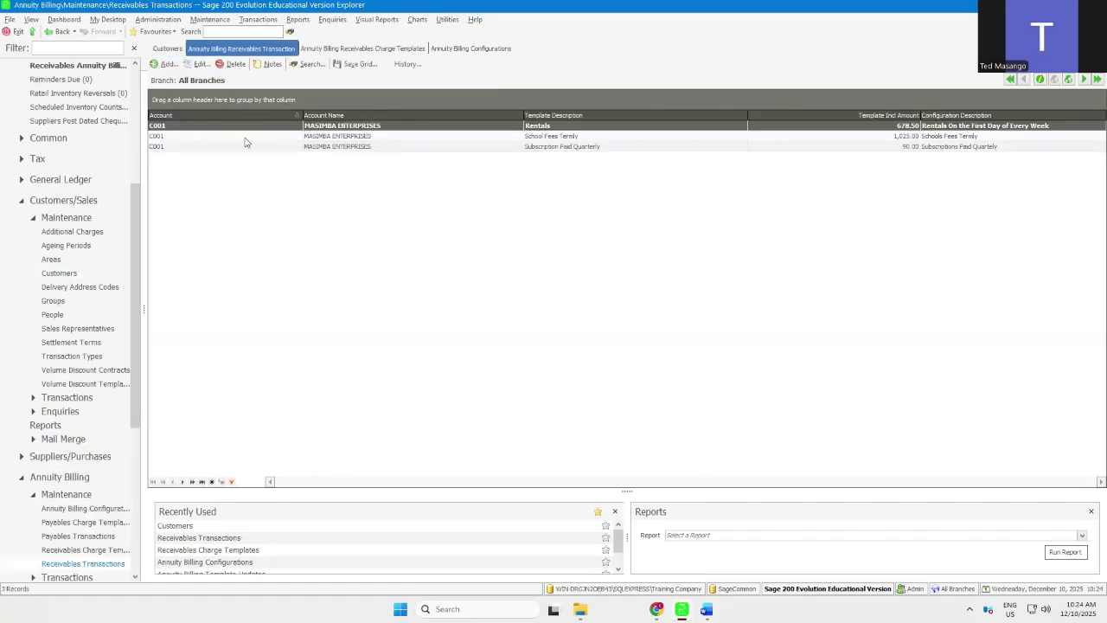
{"action": "left_click", "coordinate": [344, 146]}
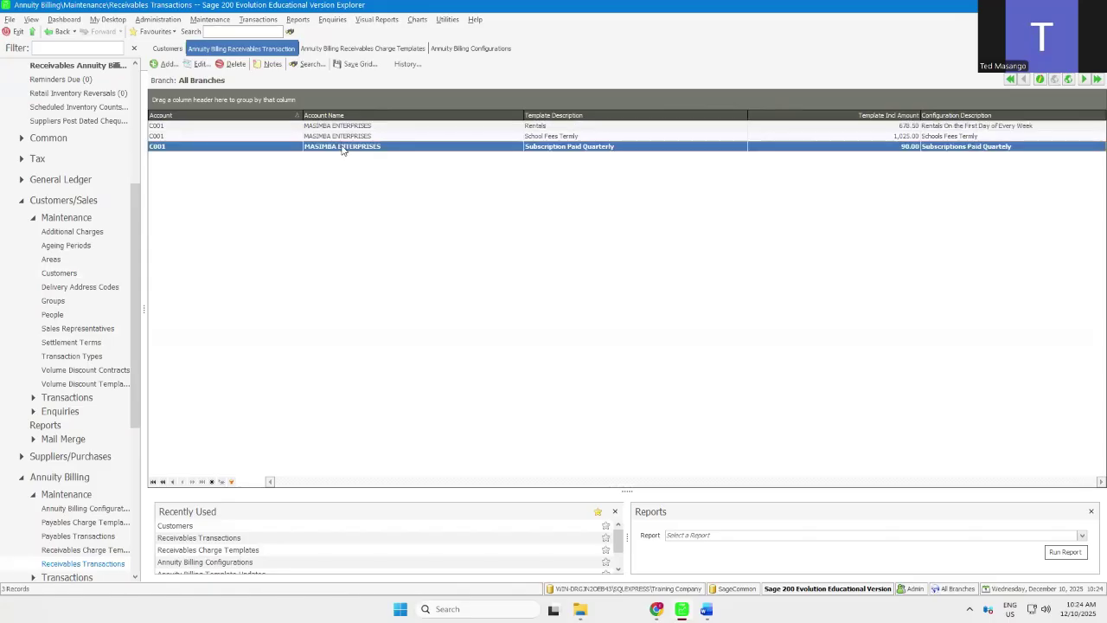
{"action": "left_click", "coordinate": [164, 65]}
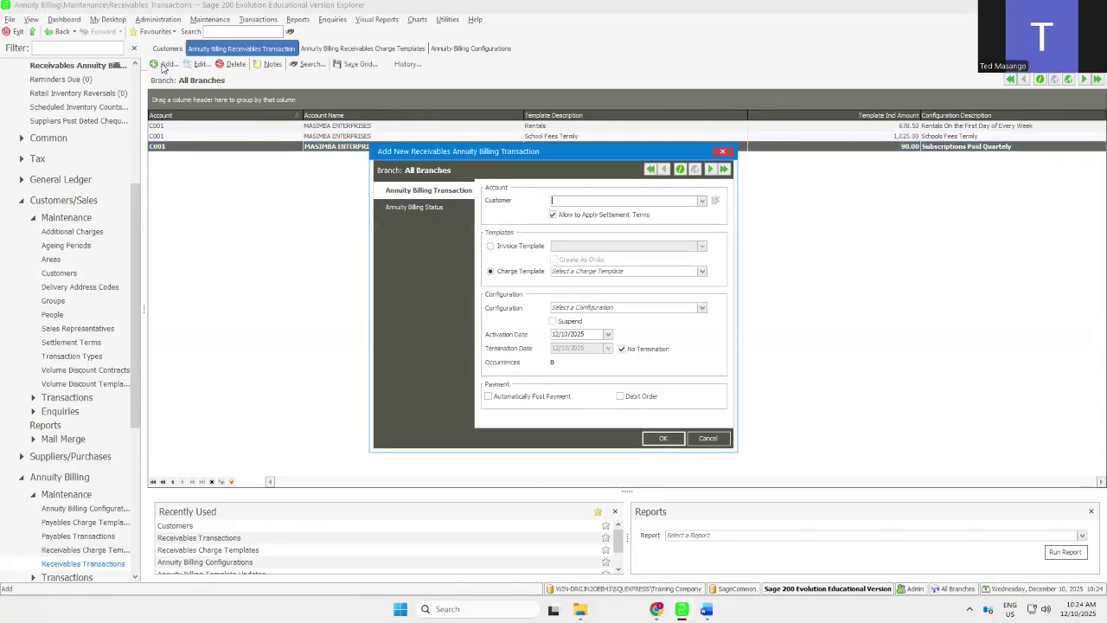
{"action": "left_click", "coordinate": [702, 201]}
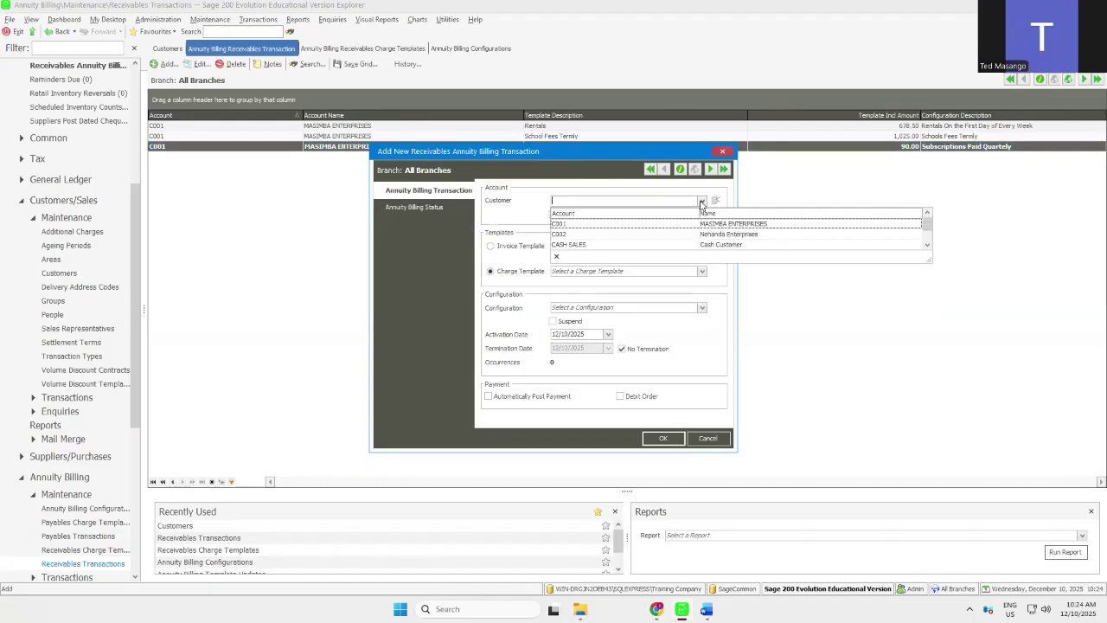
{"action": "left_click", "coordinate": [602, 234]}
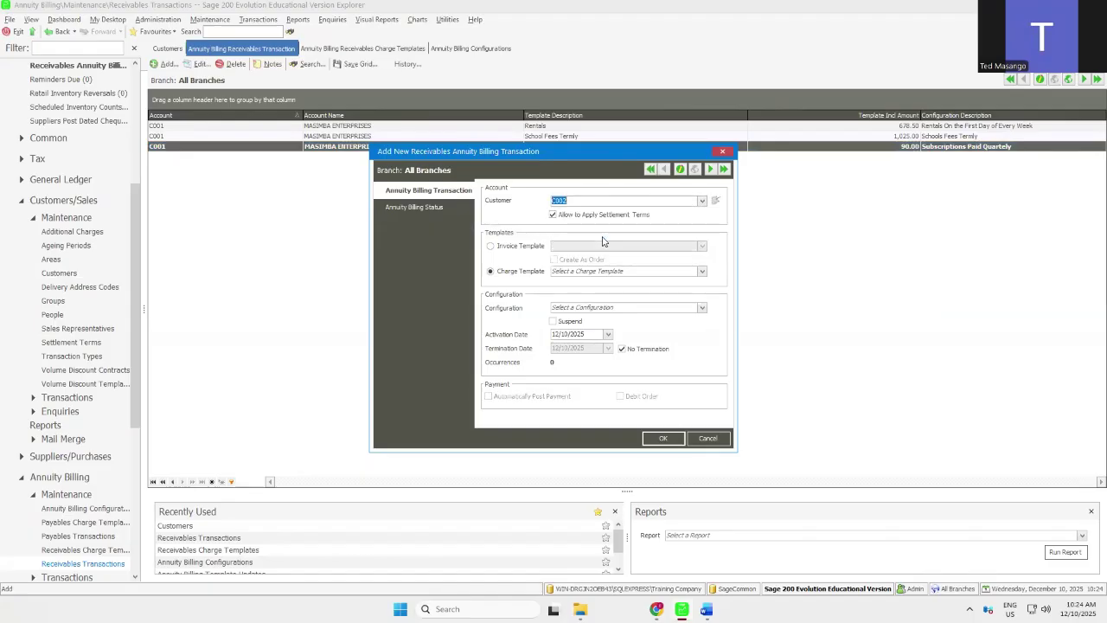
{"action": "left_click", "coordinate": [554, 215]}
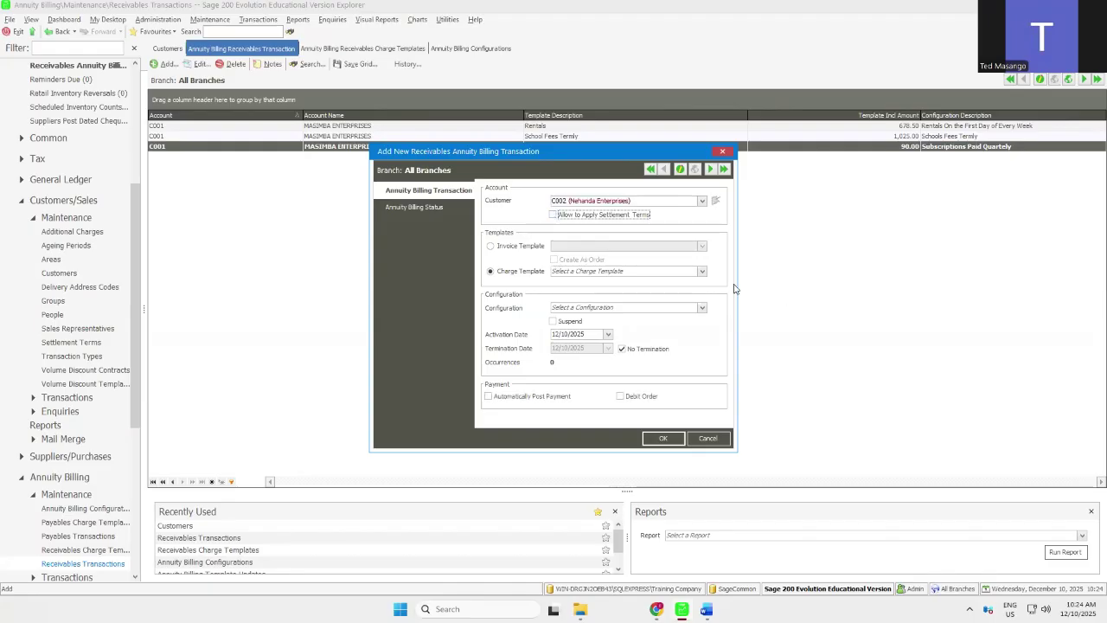
- Assign the Subscription Paid Quarterly charge template and the Subscriptions Paid Quartely configuration to the Nehanda Enterprises transaction, and save it
{"action": "left_click", "coordinate": [702, 272]}
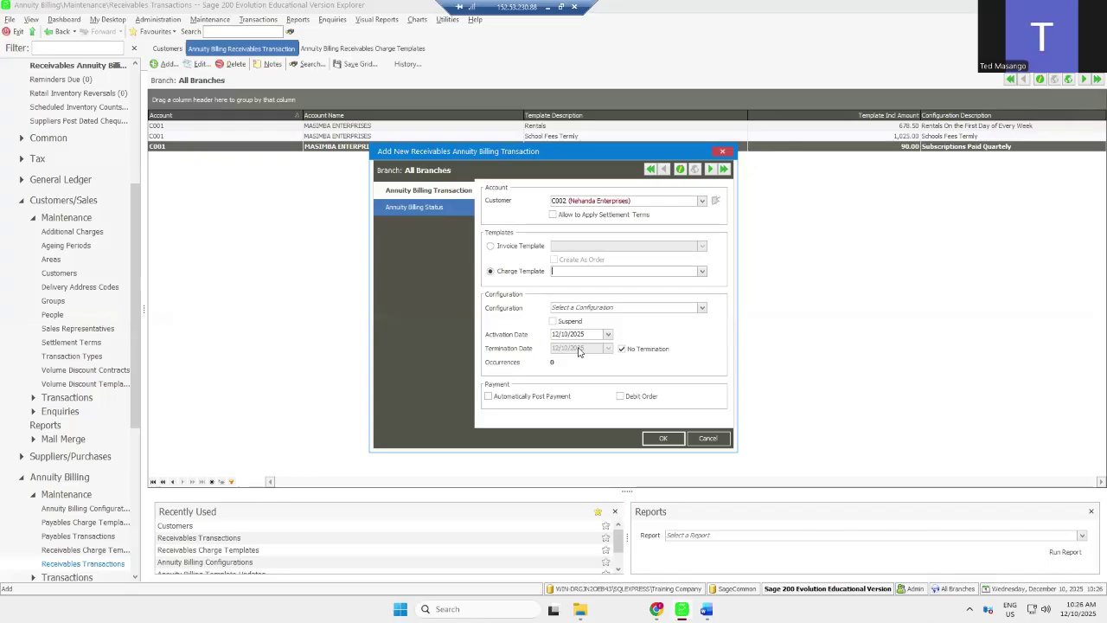
{"action": "left_click", "coordinate": [670, 272]}
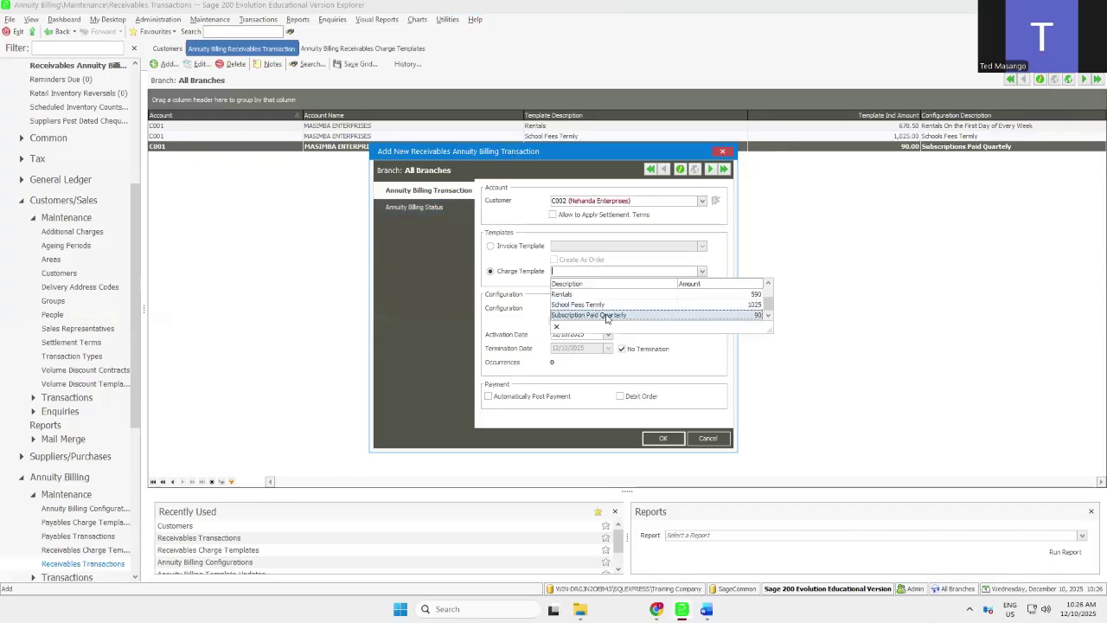
{"action": "left_click", "coordinate": [606, 316]}
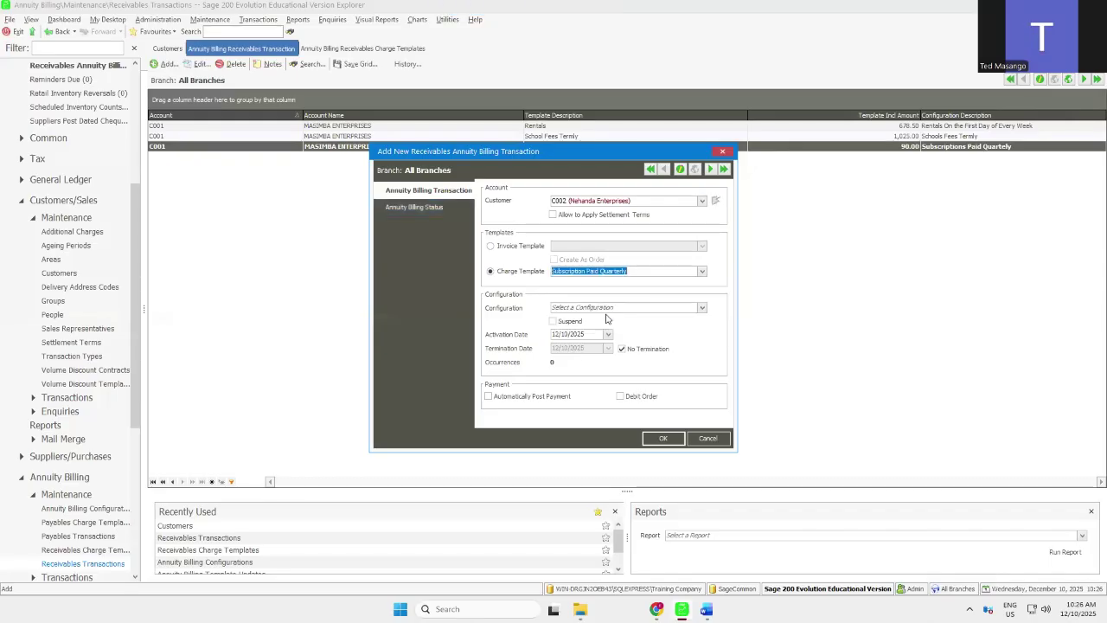
{"action": "left_click", "coordinate": [702, 309]}
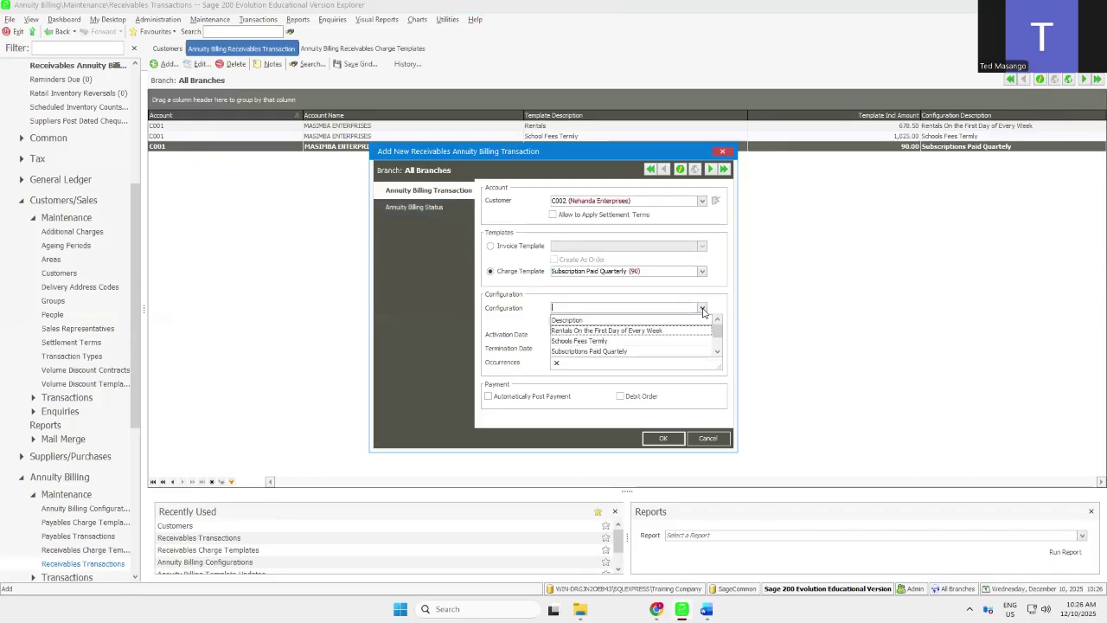
{"action": "left_click", "coordinate": [598, 351]}
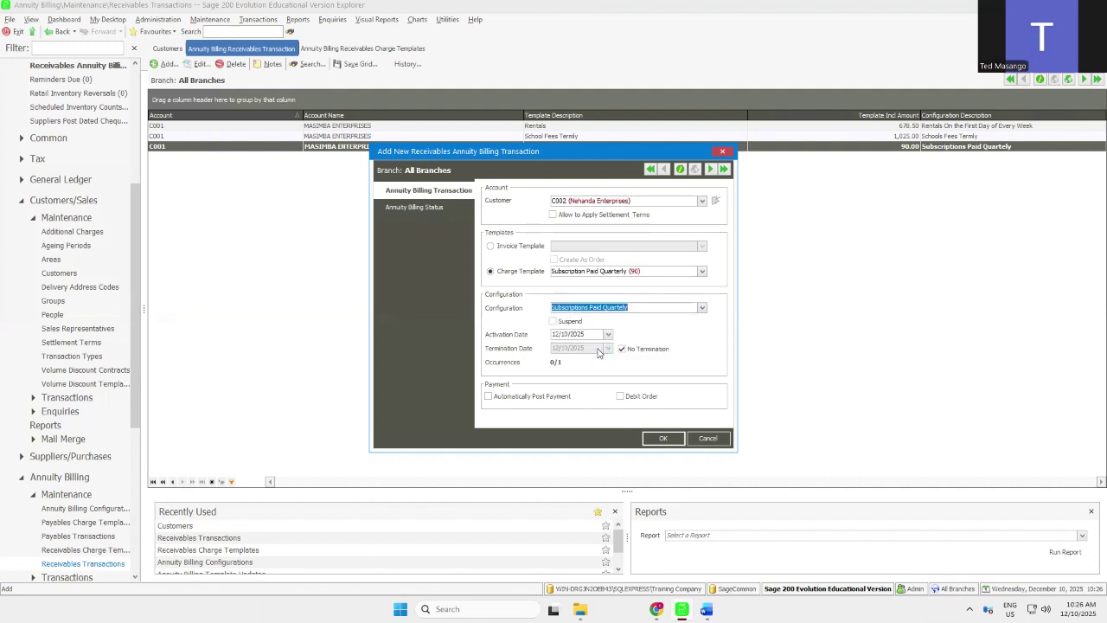
{"action": "left_click", "coordinate": [671, 441]}
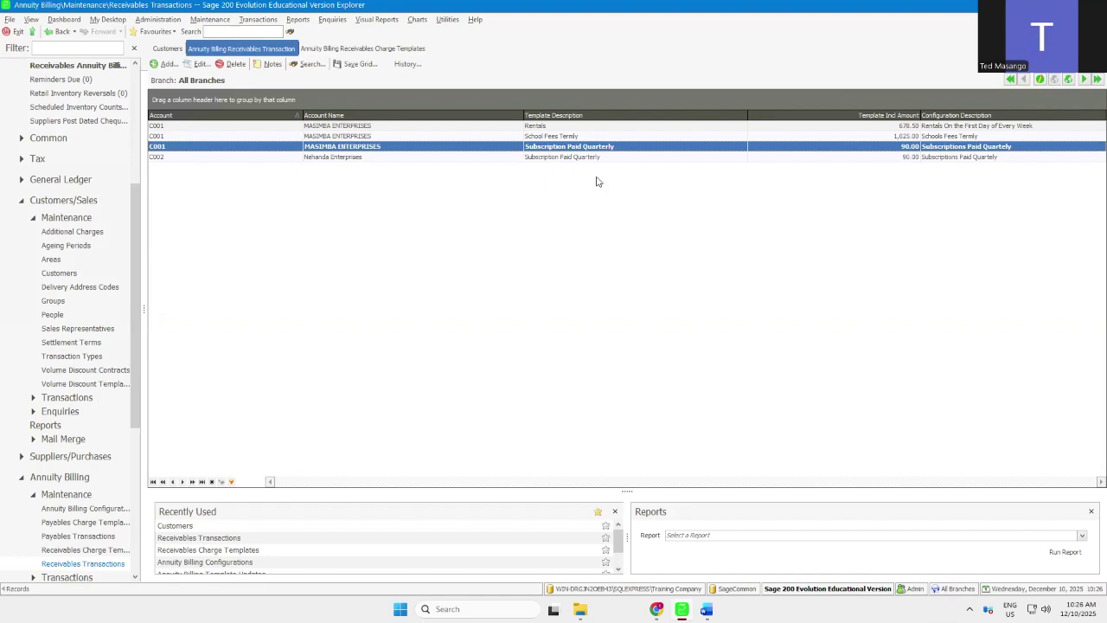
- Select Admin as the receivables responsible agent in the Annuity Billing defaults, and save the defaults
{"action": "left_click", "coordinate": [204, 19]}
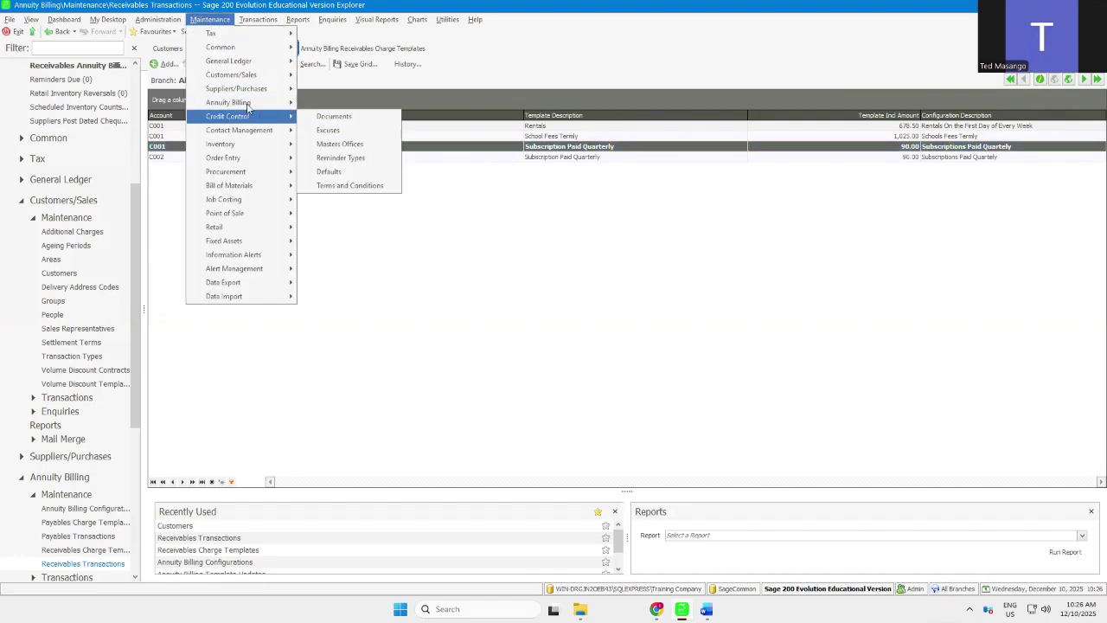
{"action": "mouse_move", "coordinate": [248, 105]}
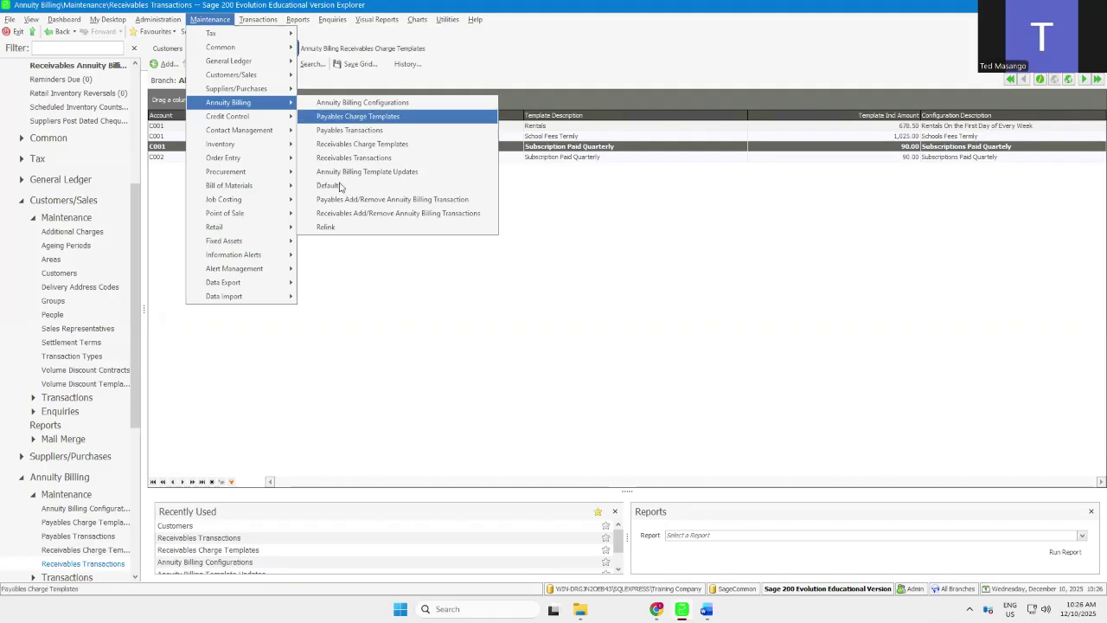
{"action": "left_click", "coordinate": [329, 185]}
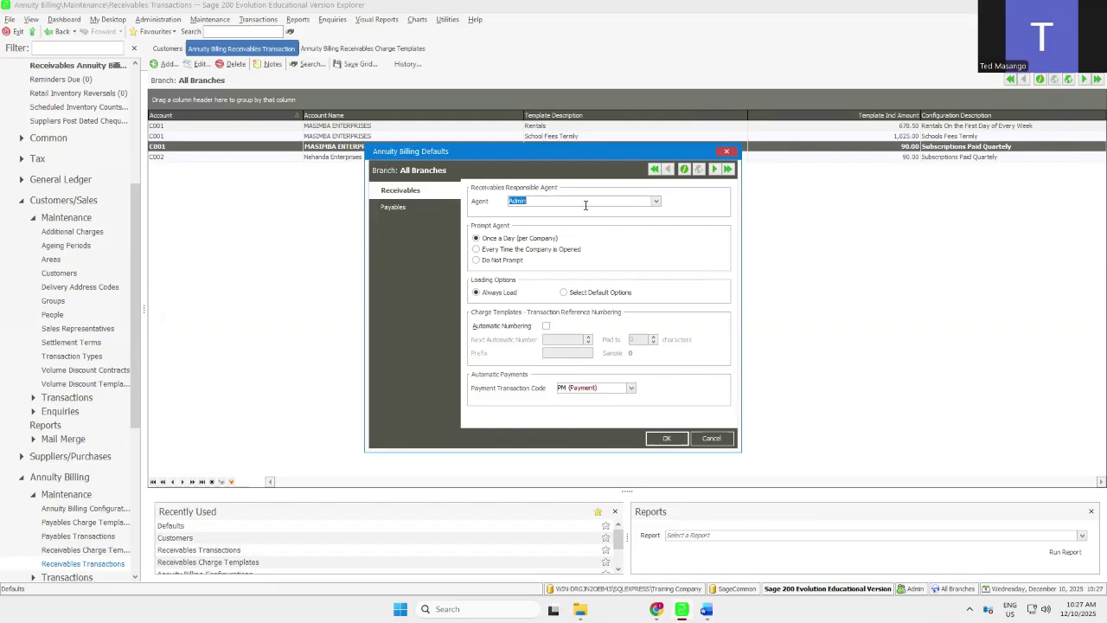
{"action": "left_click", "coordinate": [655, 203]}
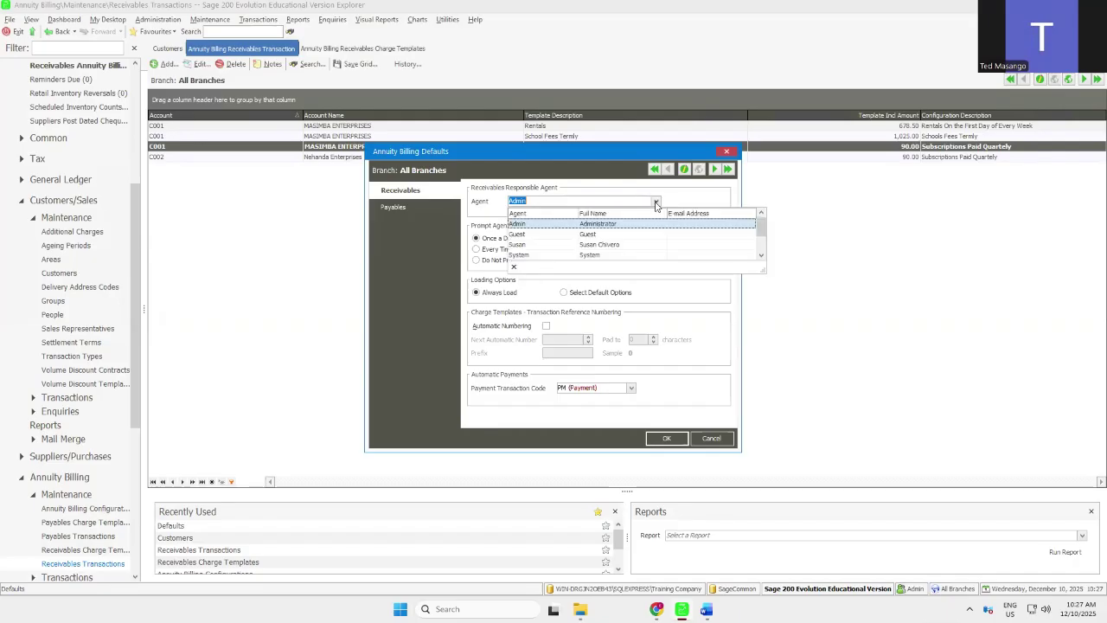
{"action": "left_click", "coordinate": [597, 225]}
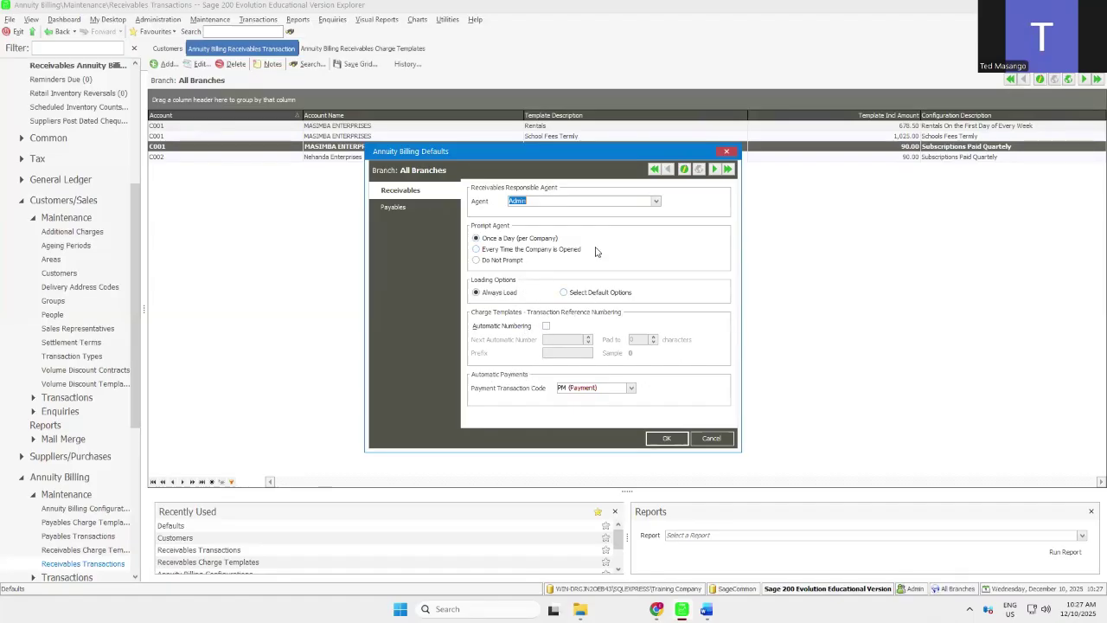
{"action": "left_click", "coordinate": [666, 438]}
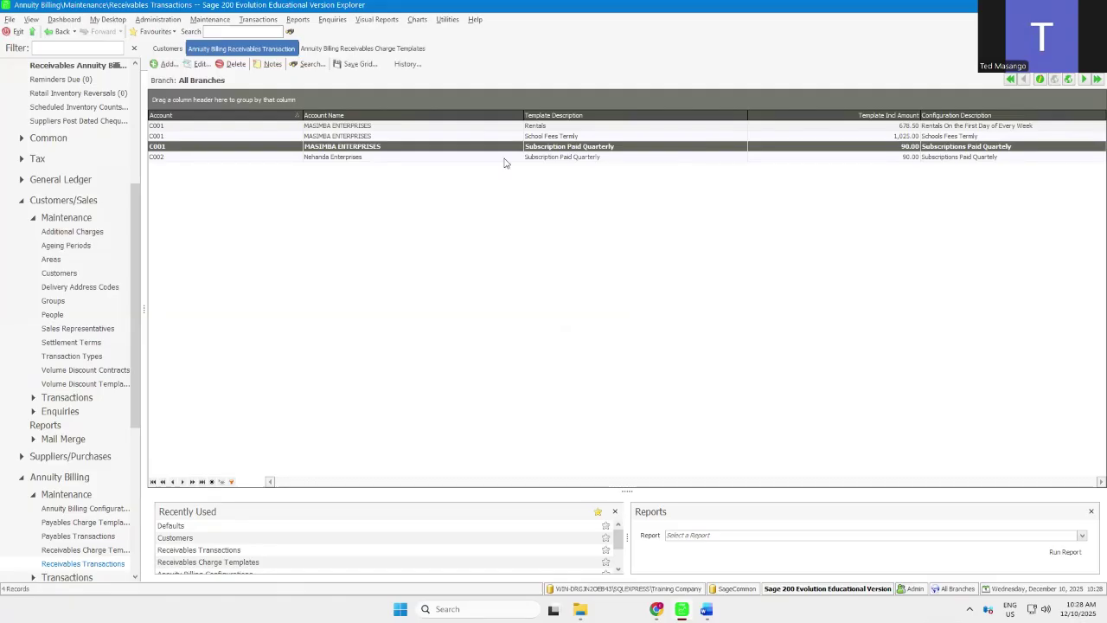
- Open the Annuity Billing receivables due list and bring up the processing settings for the due transactions
{"action": "left_click", "coordinate": [257, 19]}
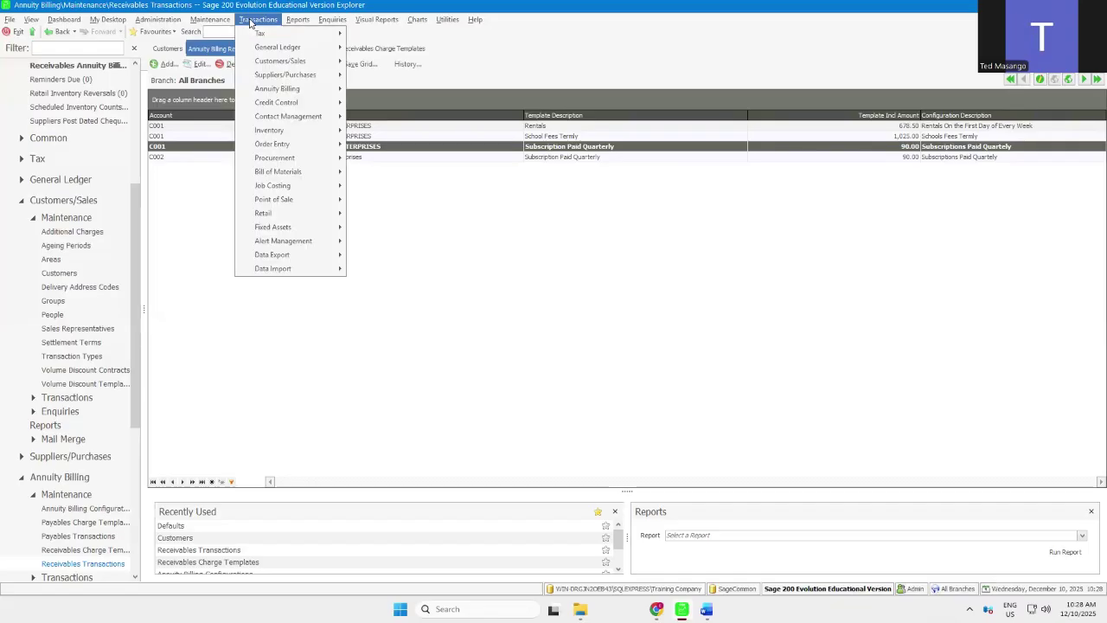
{"action": "mouse_move", "coordinate": [286, 89]}
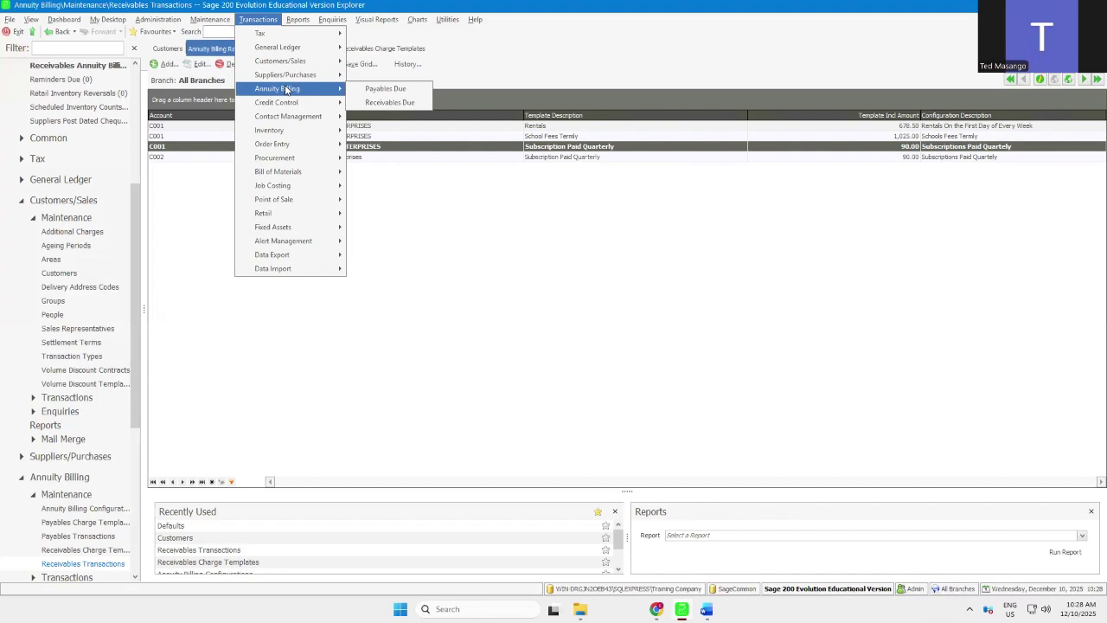
{"action": "left_click", "coordinate": [385, 103]}
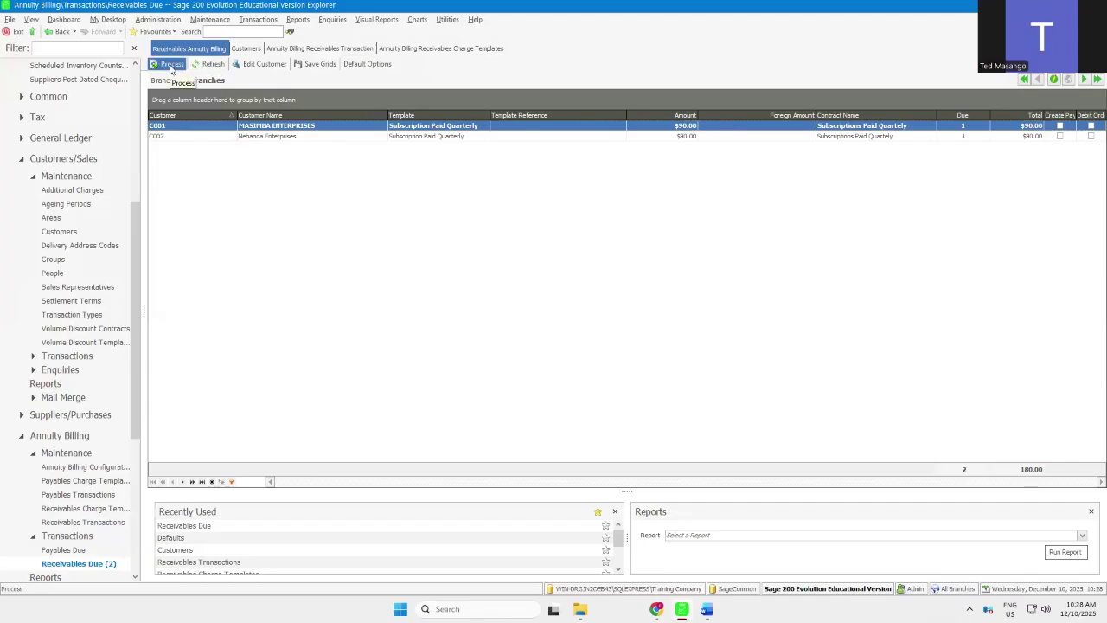
{"action": "left_click", "coordinate": [170, 65]}
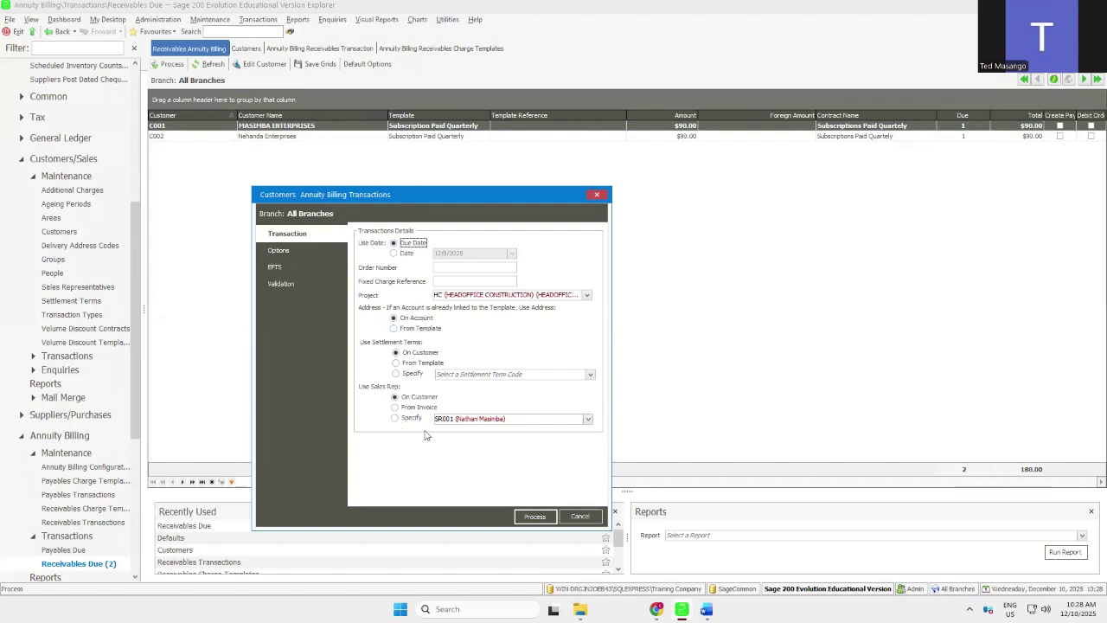
{"action": "left_click", "coordinate": [531, 518]}
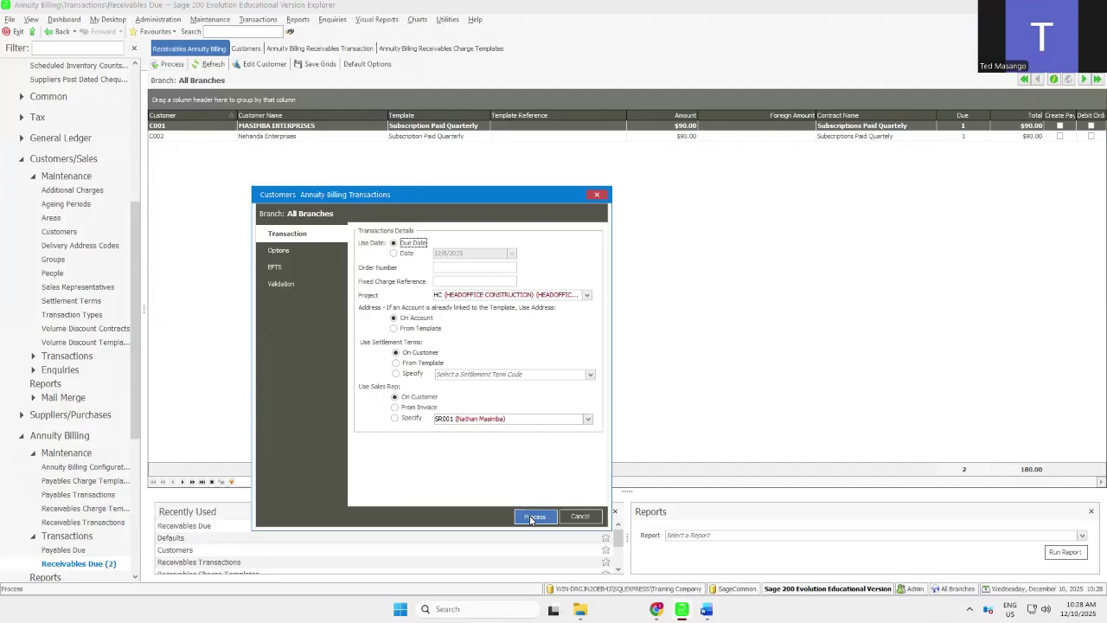
- Process the due annuity billing transactions for customers from Masimba Enterprises to Nehanda Enterprises, and view the processing log
{"action": "left_click", "coordinate": [281, 253]}
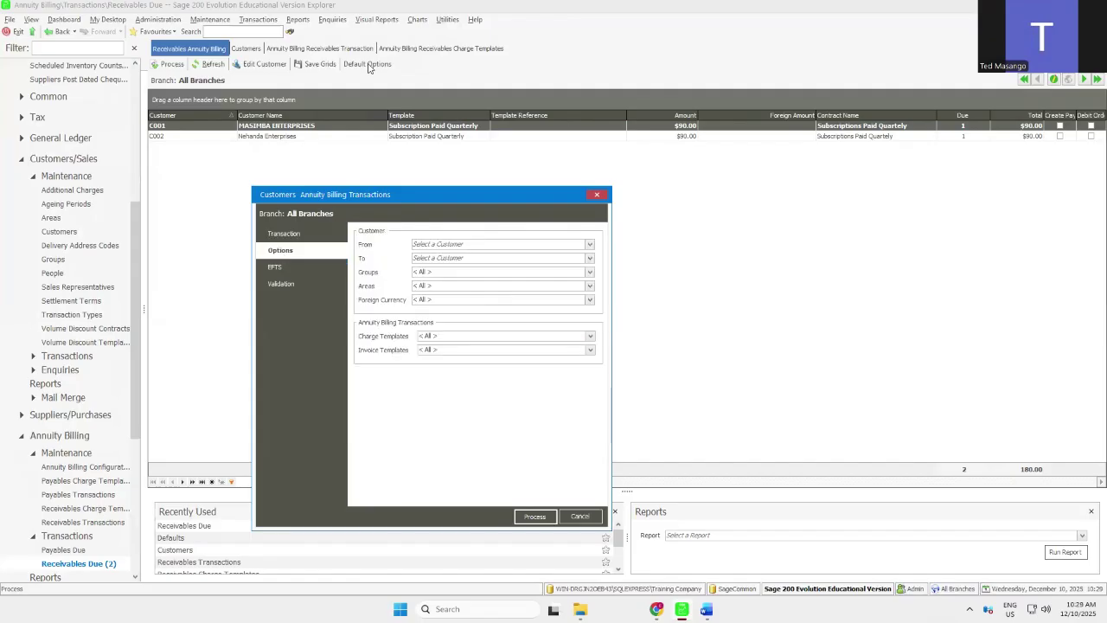
{"action": "left_click", "coordinate": [589, 248]}
{"action": "left_click", "coordinate": [589, 258]}
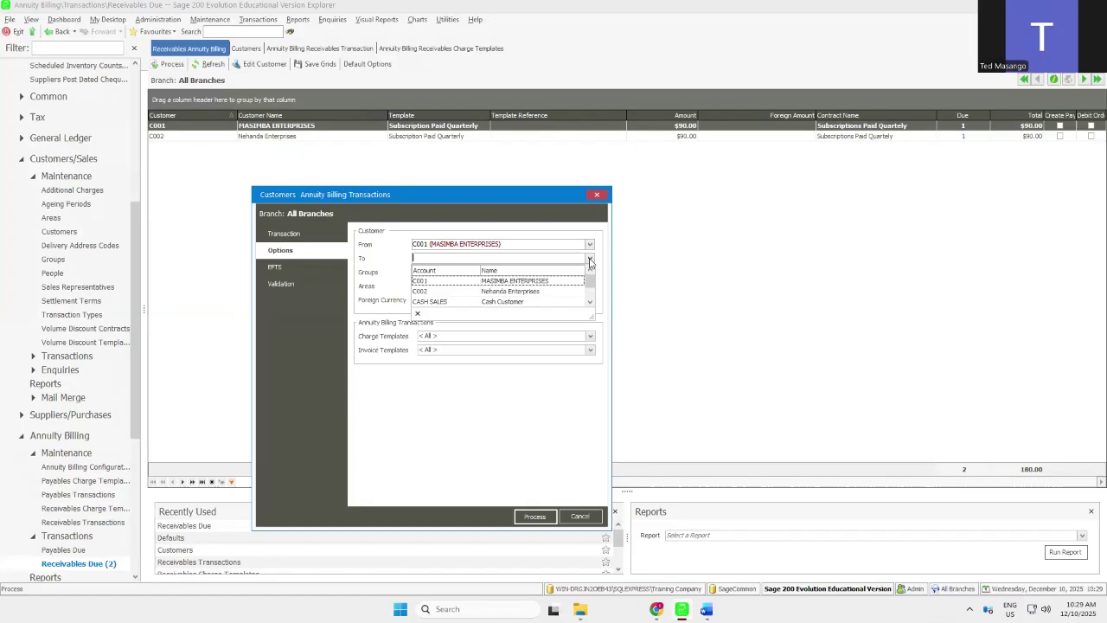
{"action": "left_click", "coordinate": [471, 291]}
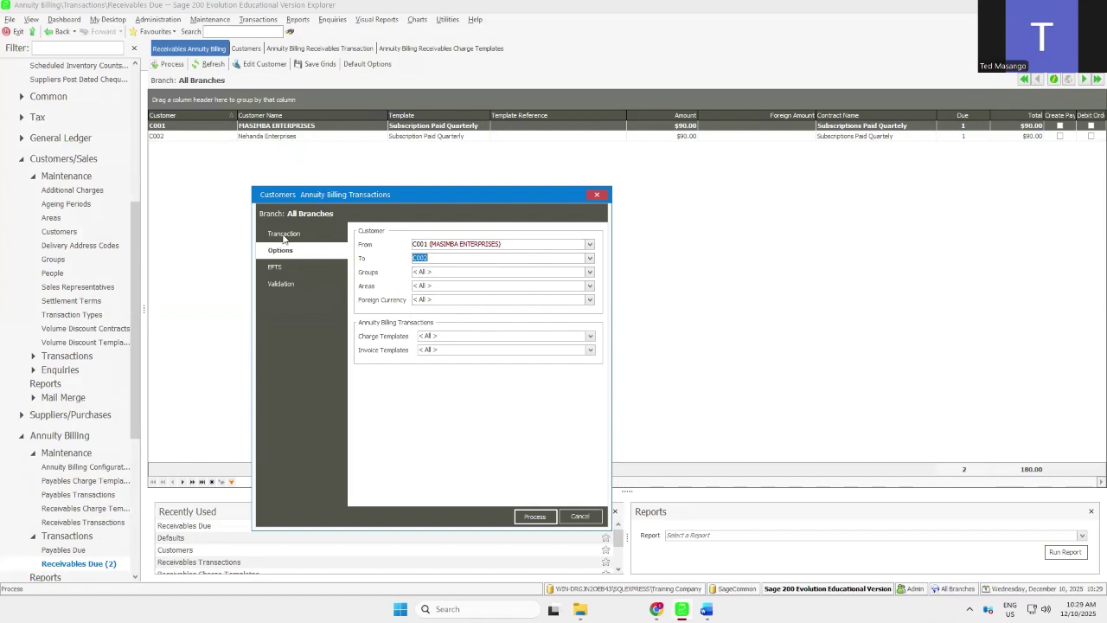
{"action": "left_click", "coordinate": [532, 517]}
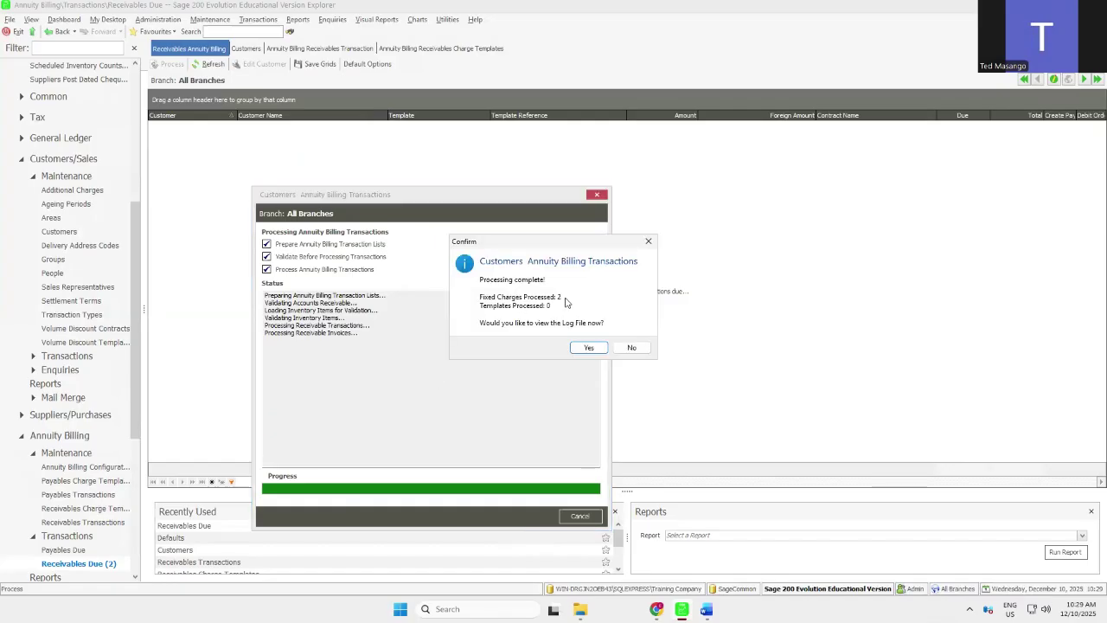
{"action": "left_click", "coordinate": [588, 347]}
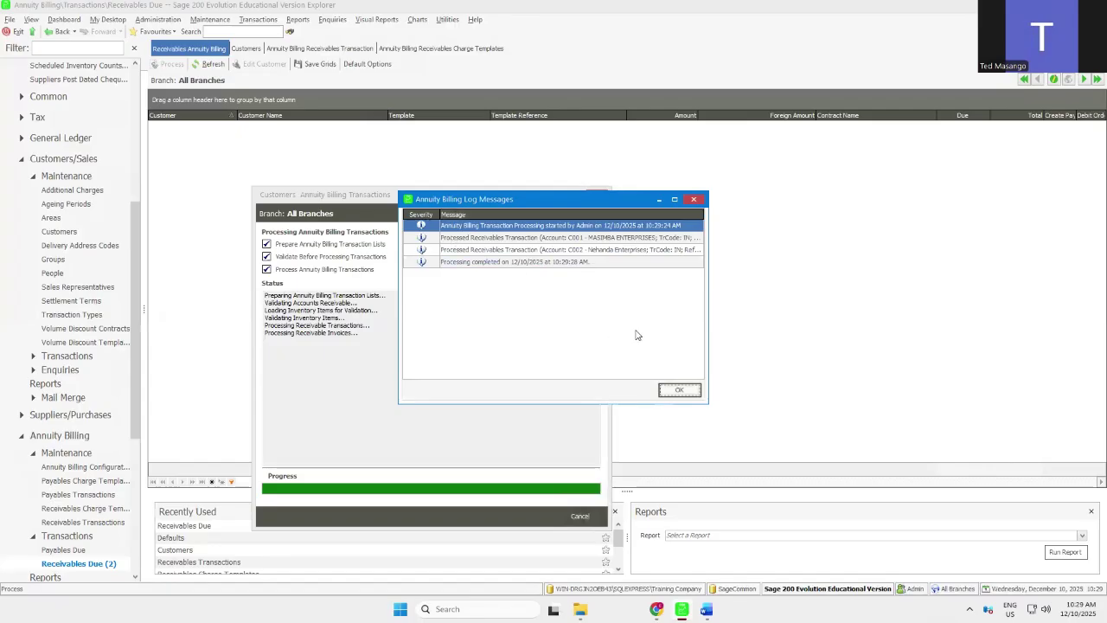
{"action": "left_click", "coordinate": [679, 391]}
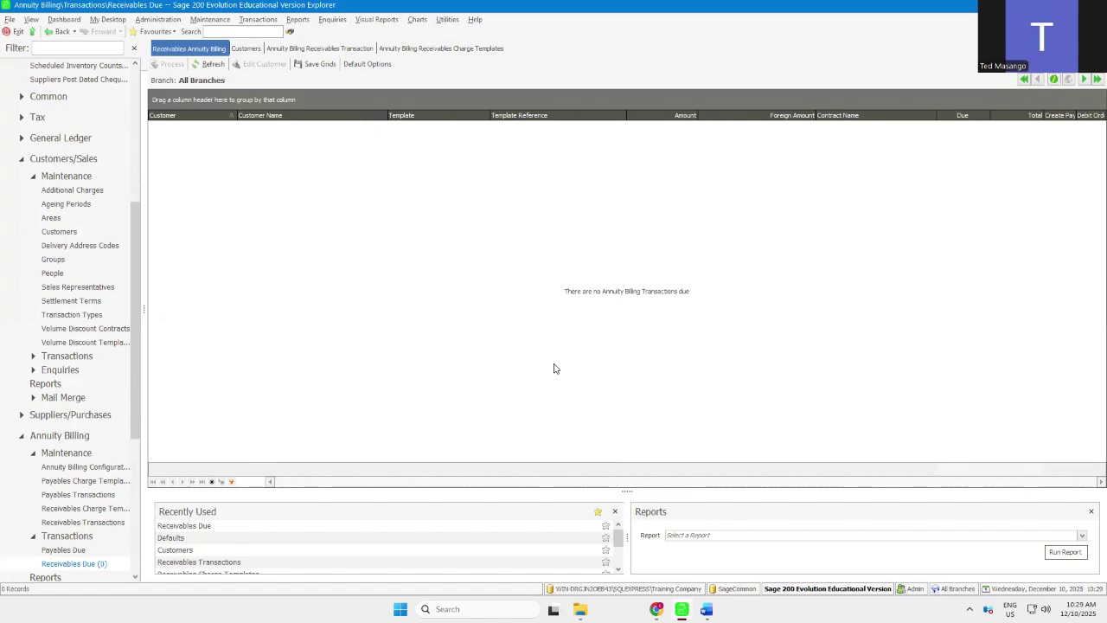
- Preview the Customers Transactions report for customers from Masimba Enterprises to Nehanda Enterprises, and minimize the remote session
{"action": "left_click", "coordinate": [304, 25]}
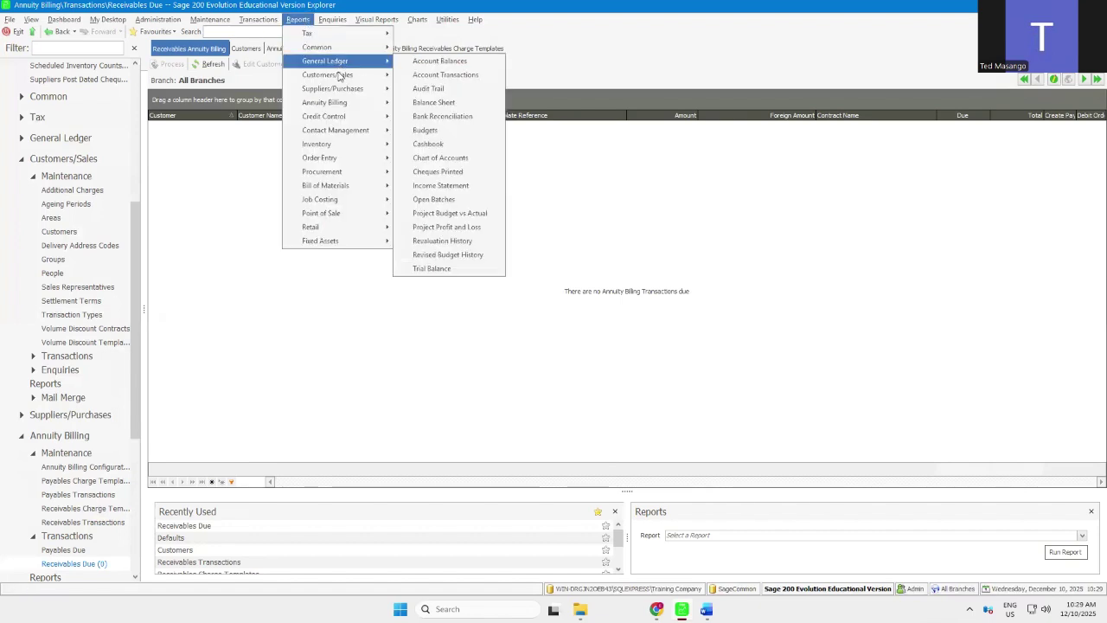
{"action": "mouse_move", "coordinate": [346, 76]}
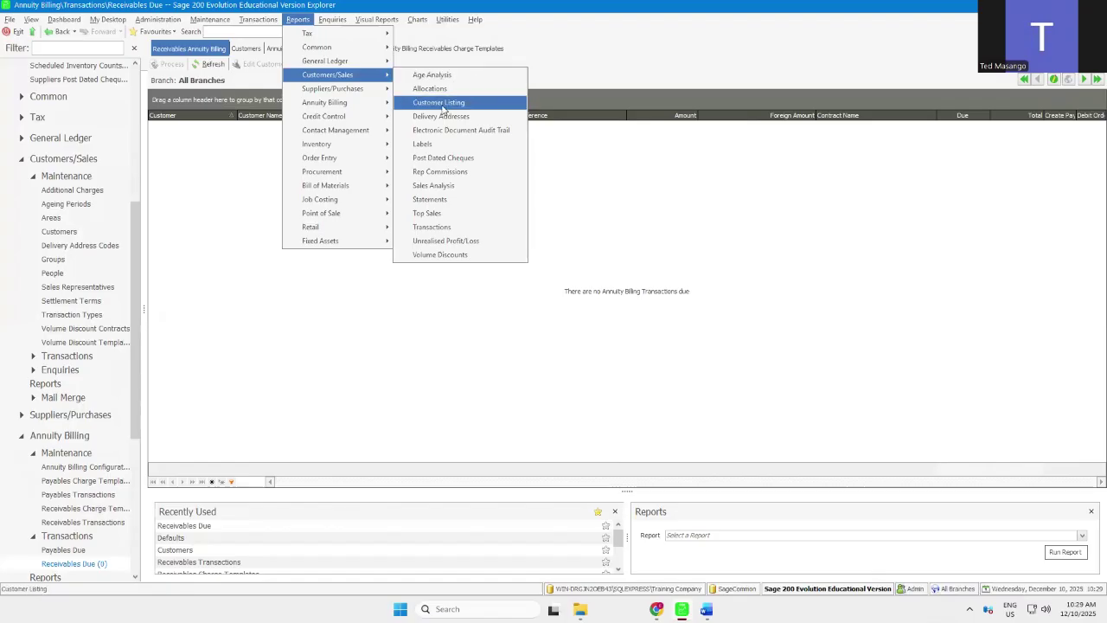
{"action": "left_click", "coordinate": [437, 227]}
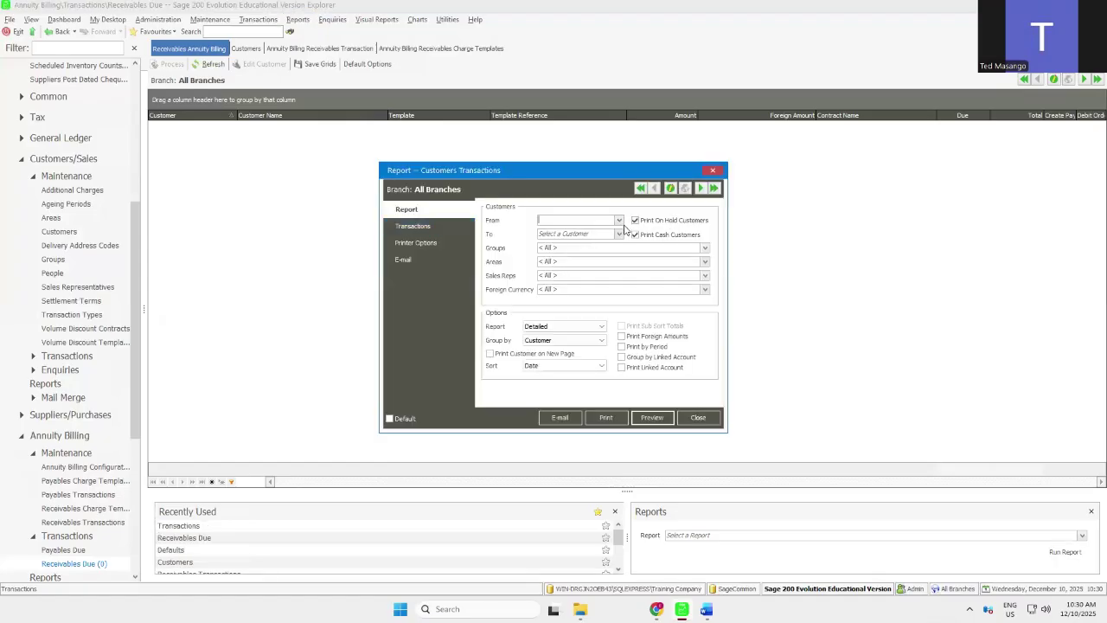
{"action": "left_click", "coordinate": [618, 221]}
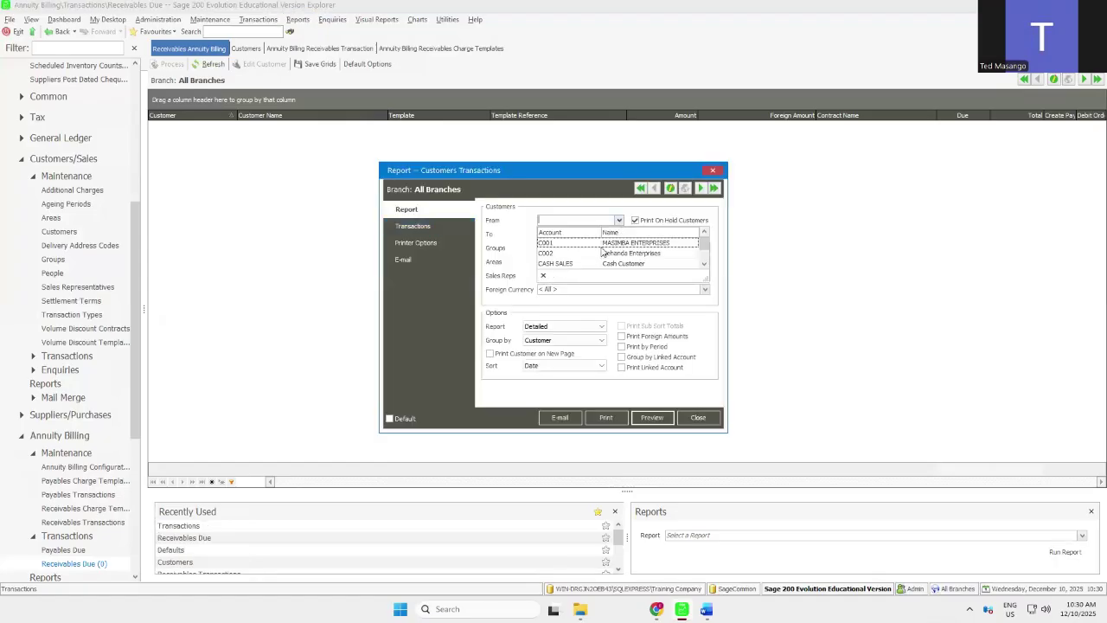
{"action": "left_click", "coordinate": [614, 244]}
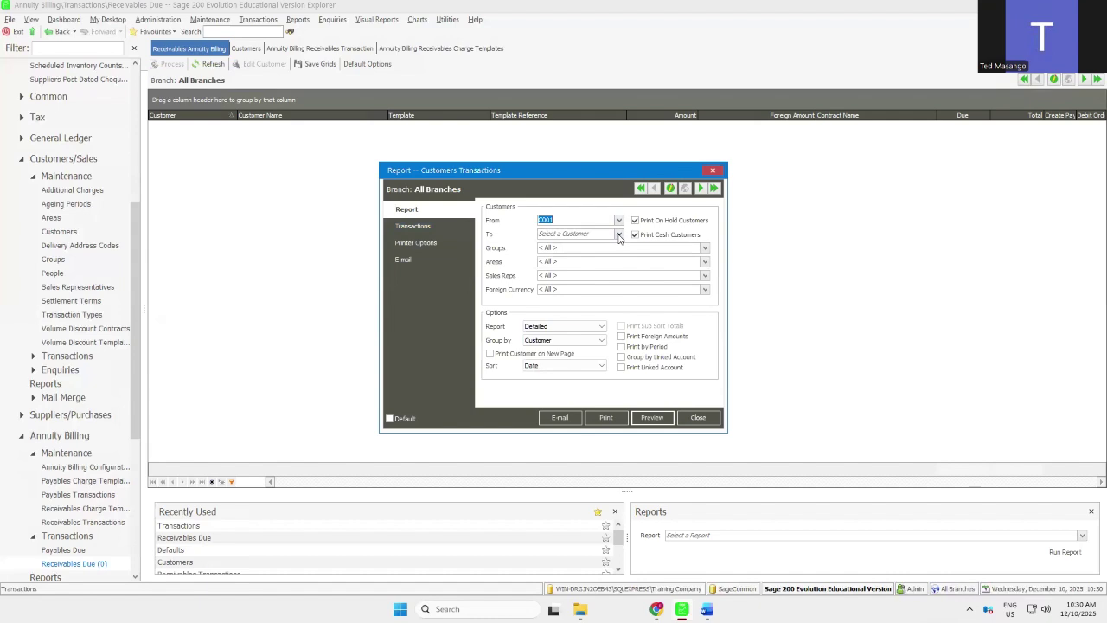
{"action": "left_click", "coordinate": [619, 233]}
{"action": "left_click", "coordinate": [571, 267]}
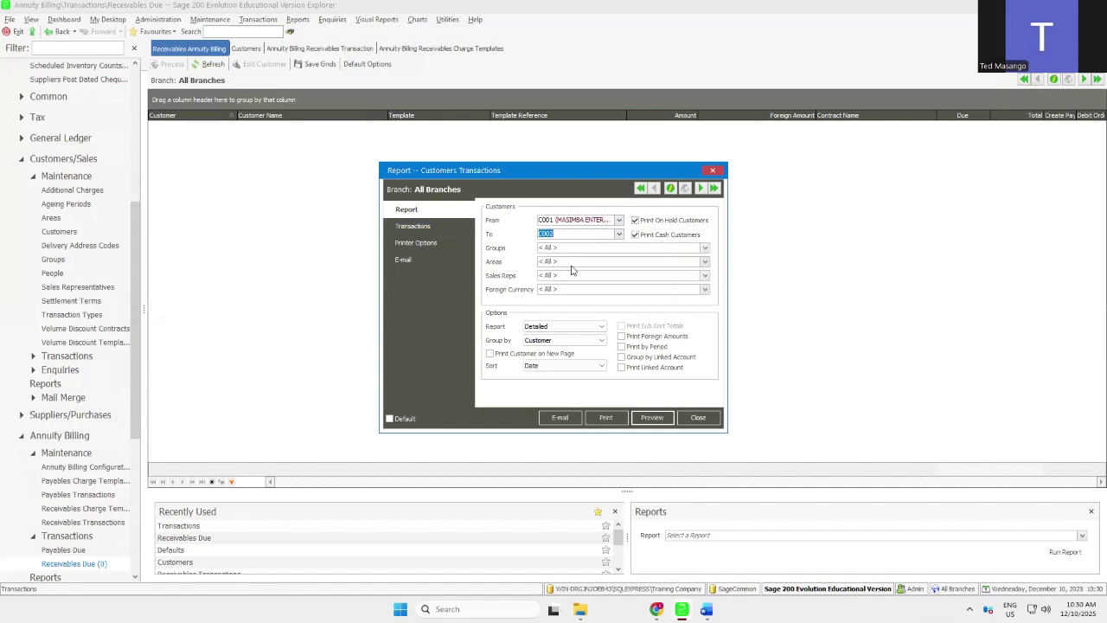
{"action": "left_click", "coordinate": [651, 417]}
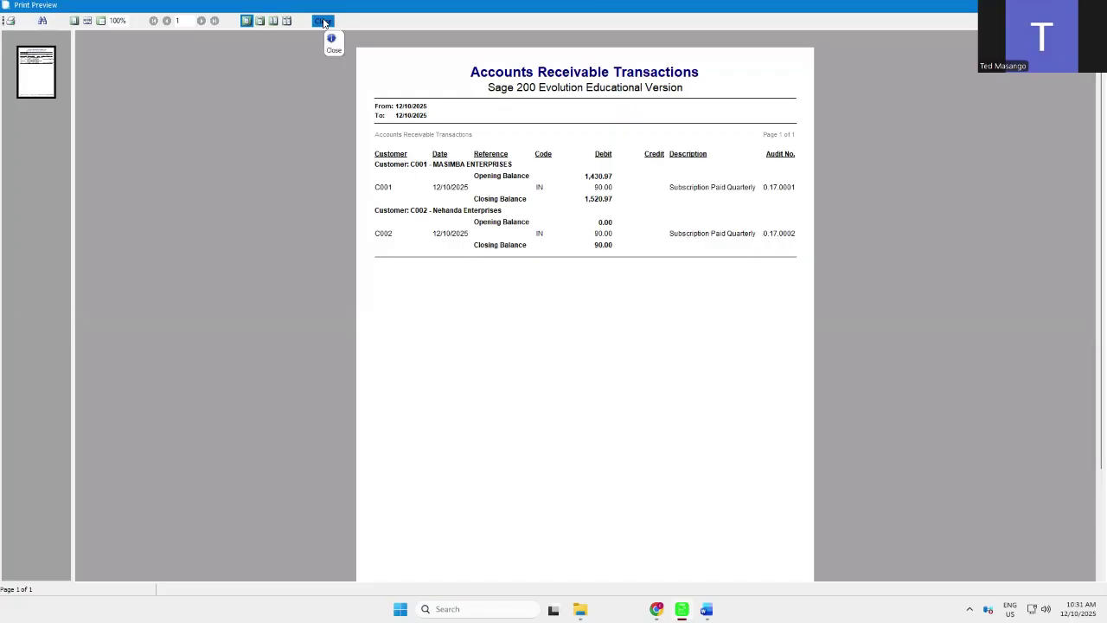
{"action": "mouse_move", "coordinate": [544, 7]}
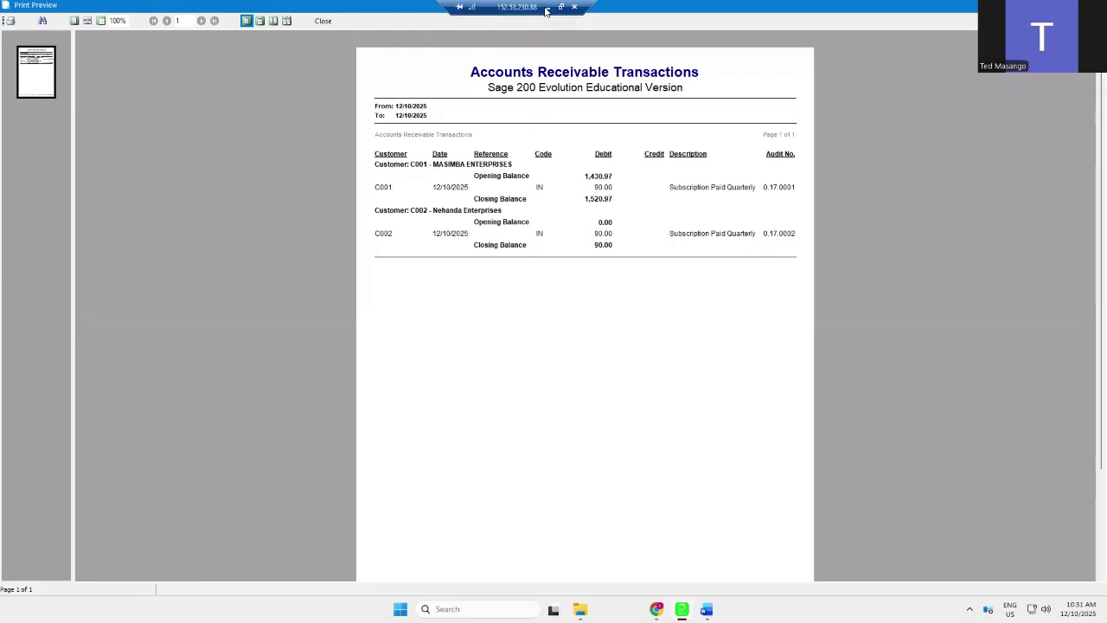
{"action": "left_click", "coordinate": [546, 7]}
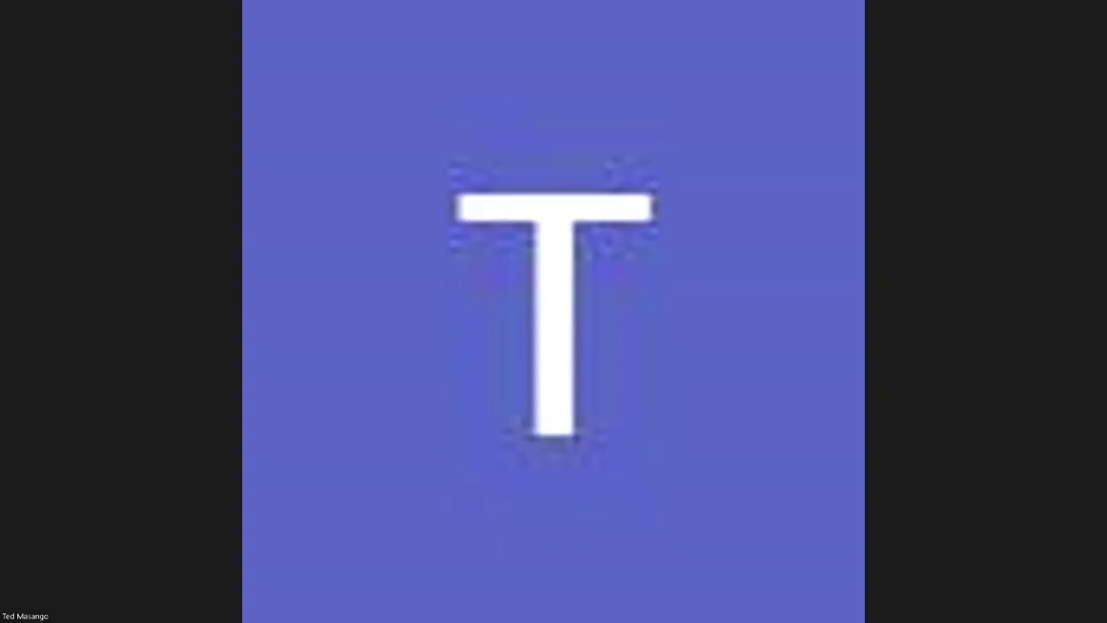